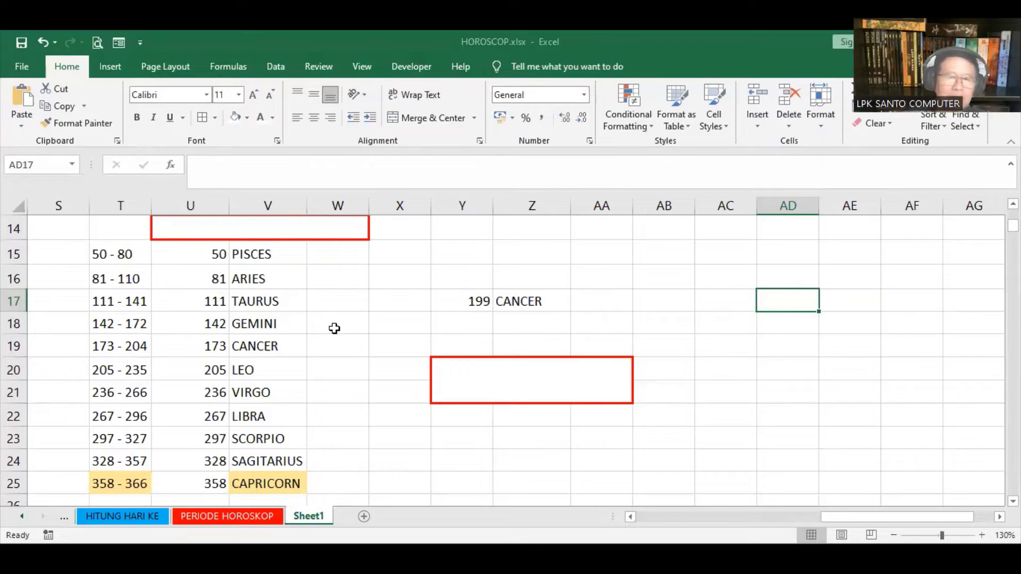
# Step: Restore and then remove the TGL, NILAI, BINTANG block again, and glance at the HITUNG HARI KE sheet
pyautogui.click(324, 254)
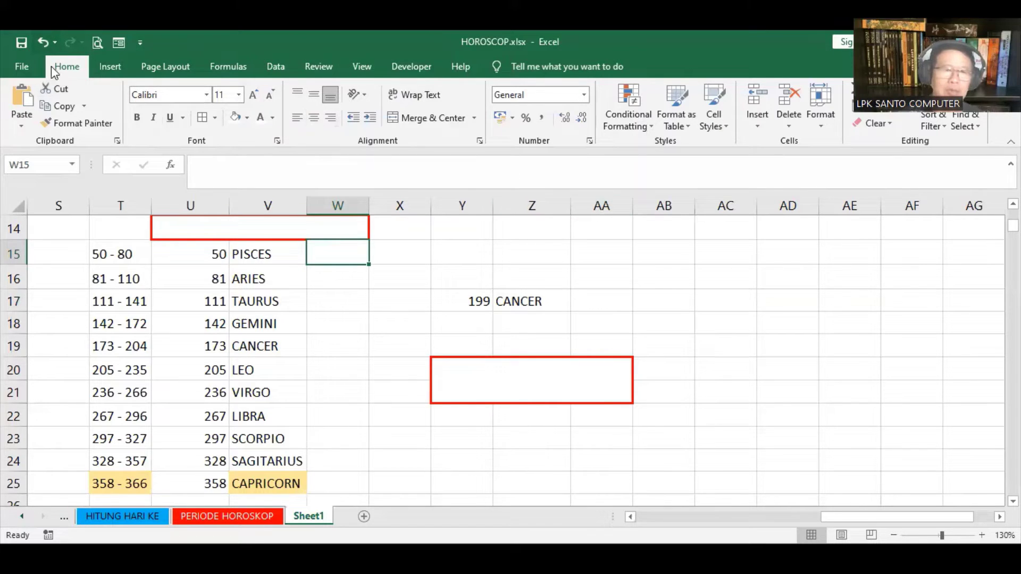
pyautogui.click(42, 42)
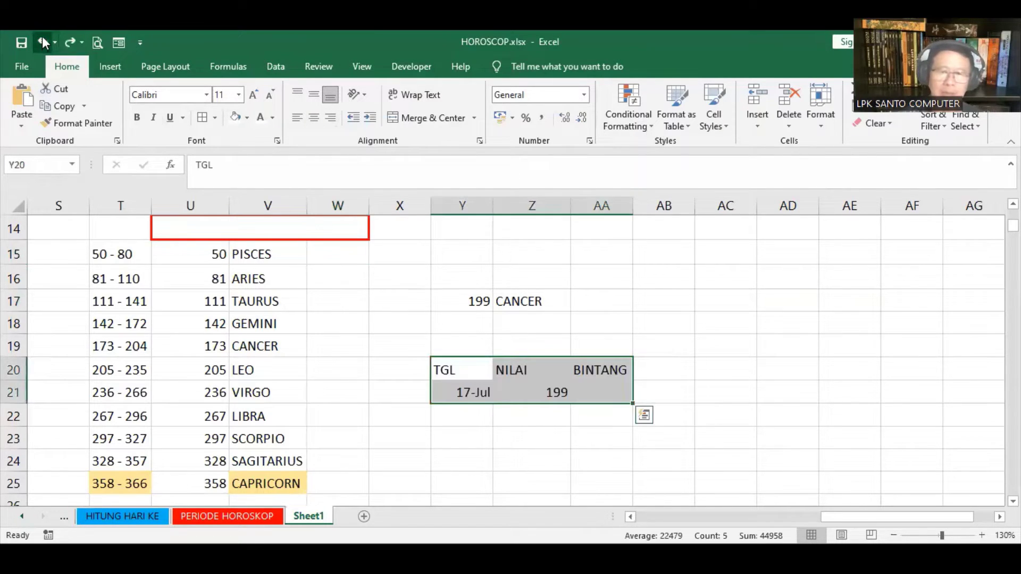
pyautogui.click(70, 41)
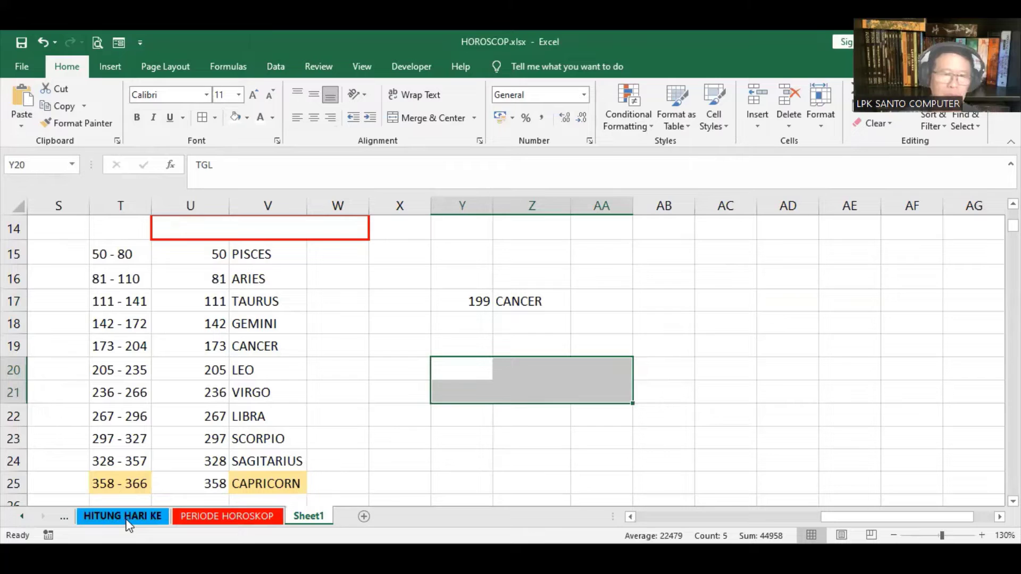
pyautogui.click(128, 519)
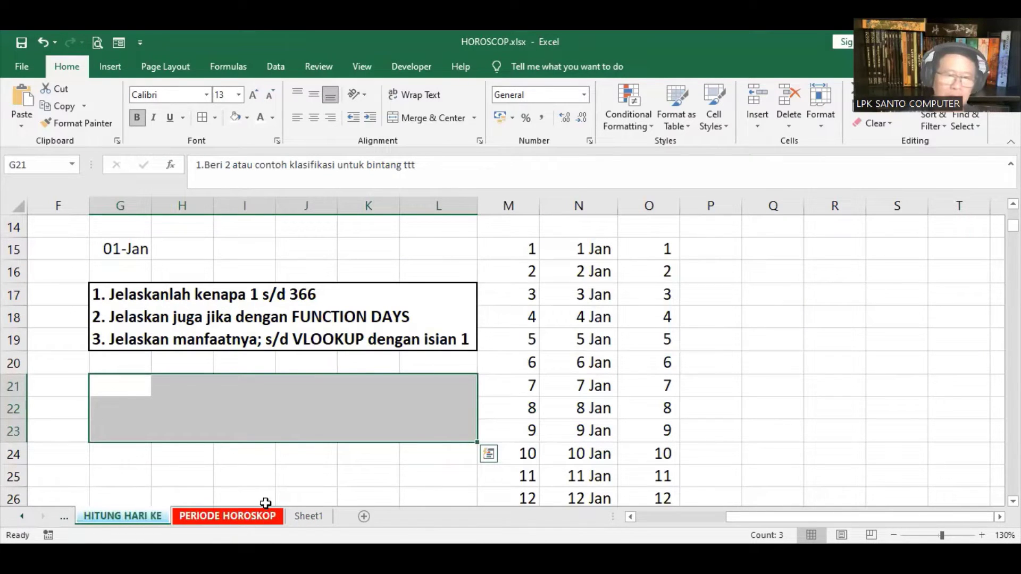
pyautogui.scroll(3, 271, 383)
pyautogui.scroll(-3, 271, 385)
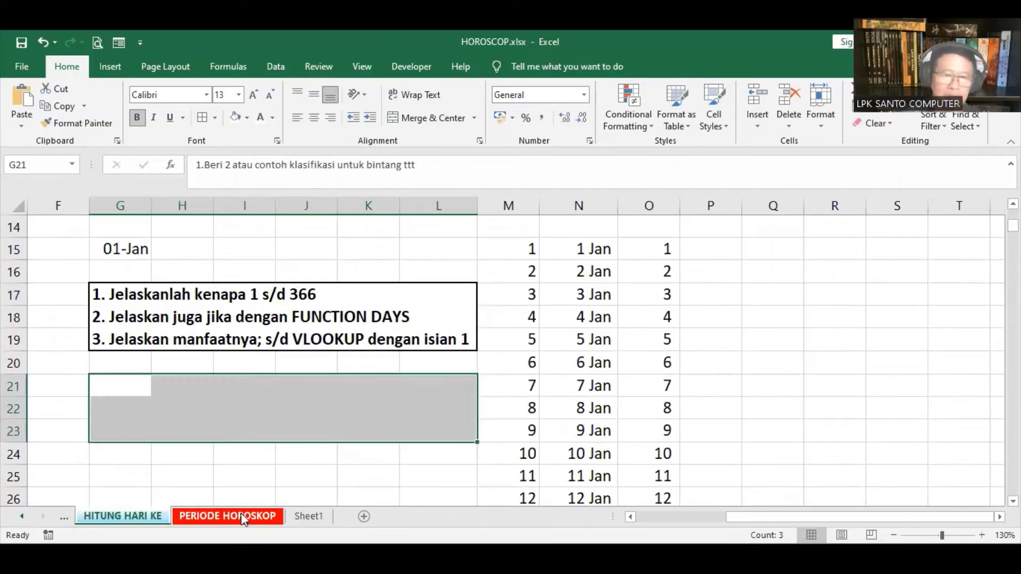
# Step: Copy the zodiac date-range picture from the PERIODE HOROSKOP sheet and return to Sheet1
pyautogui.click(242, 514)
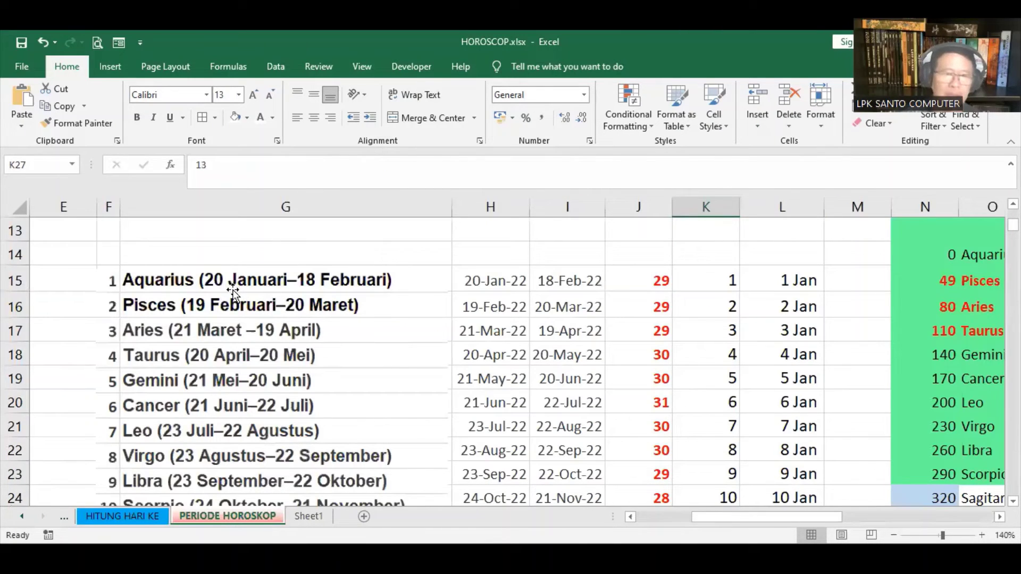
pyautogui.click(233, 290)
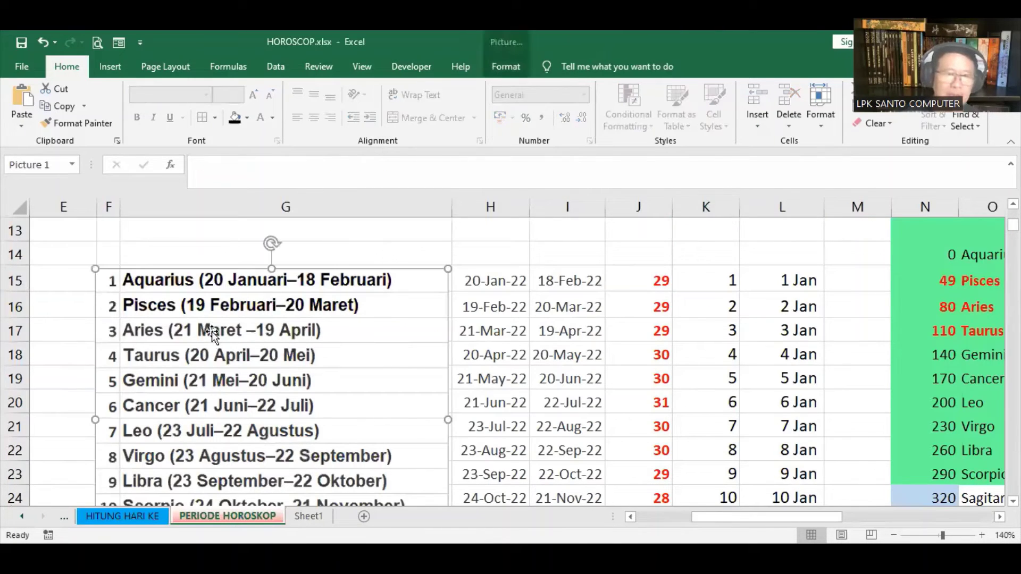
pyautogui.click(64, 106)
pyautogui.click(306, 516)
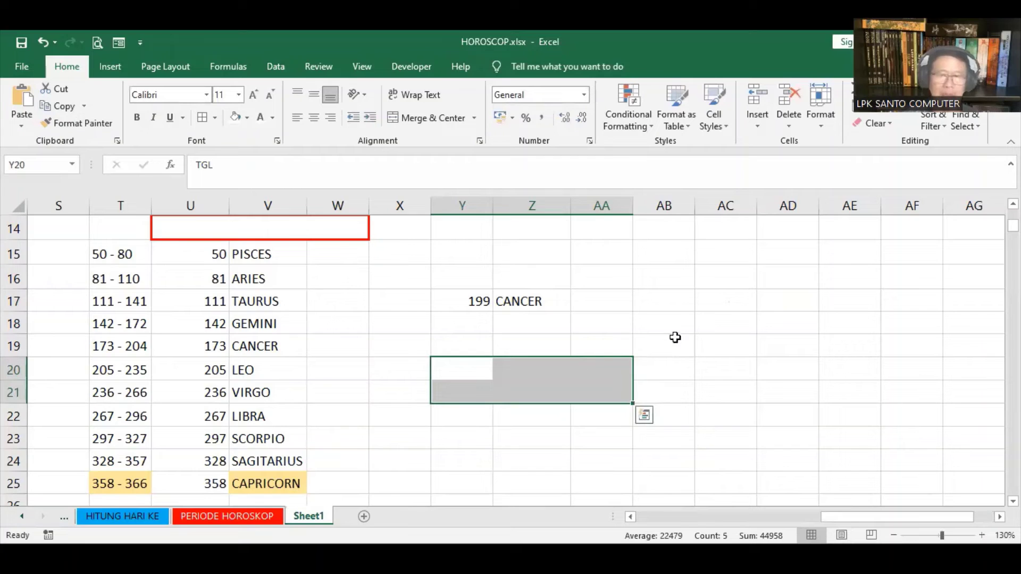
pyautogui.click(742, 354)
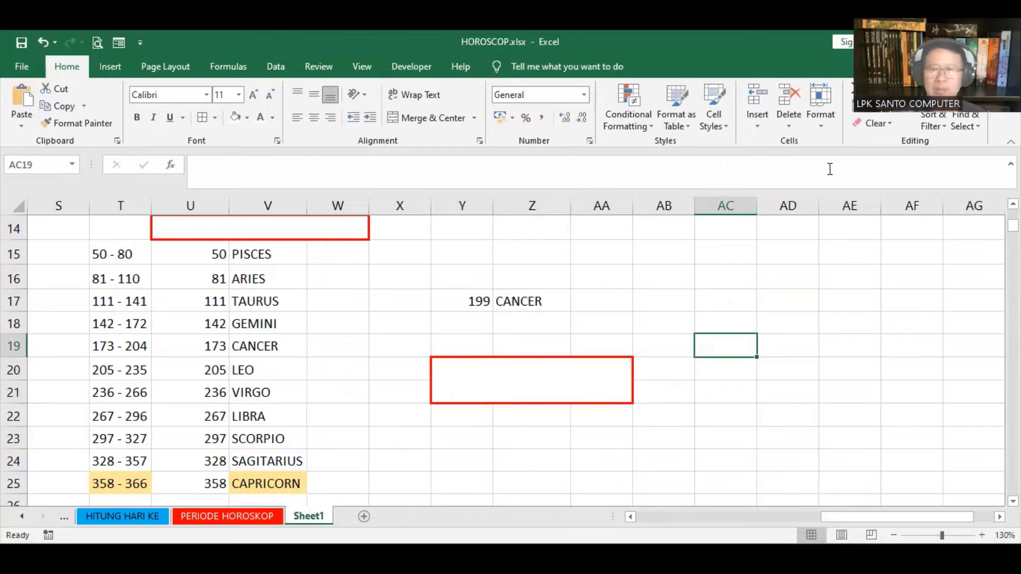
# Step: Paste the zodiac date-range picture at AB14 and shrink it to fit AB14–AE24 beside the lookup
pyautogui.click(666, 229)
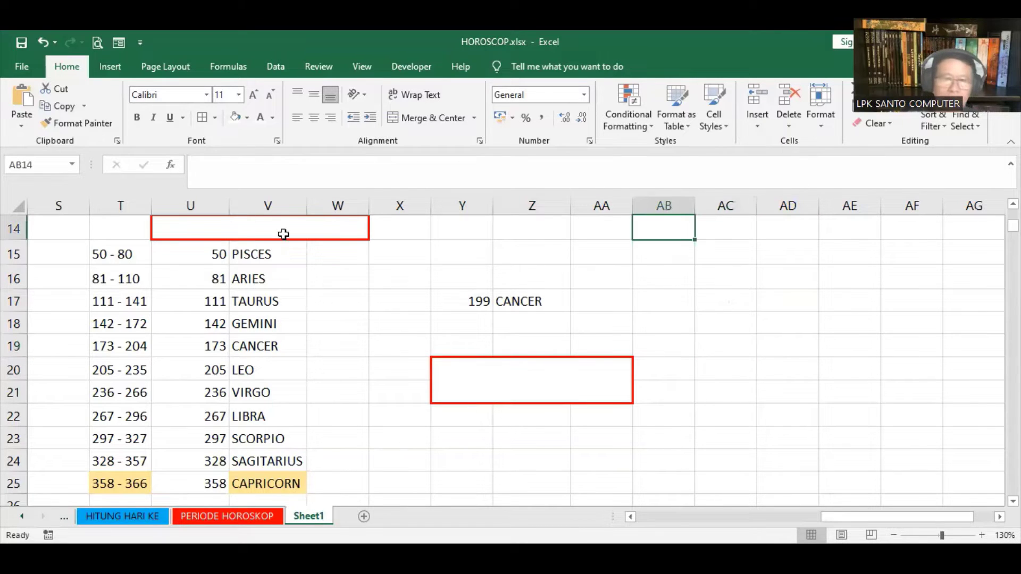
pyautogui.click(20, 94)
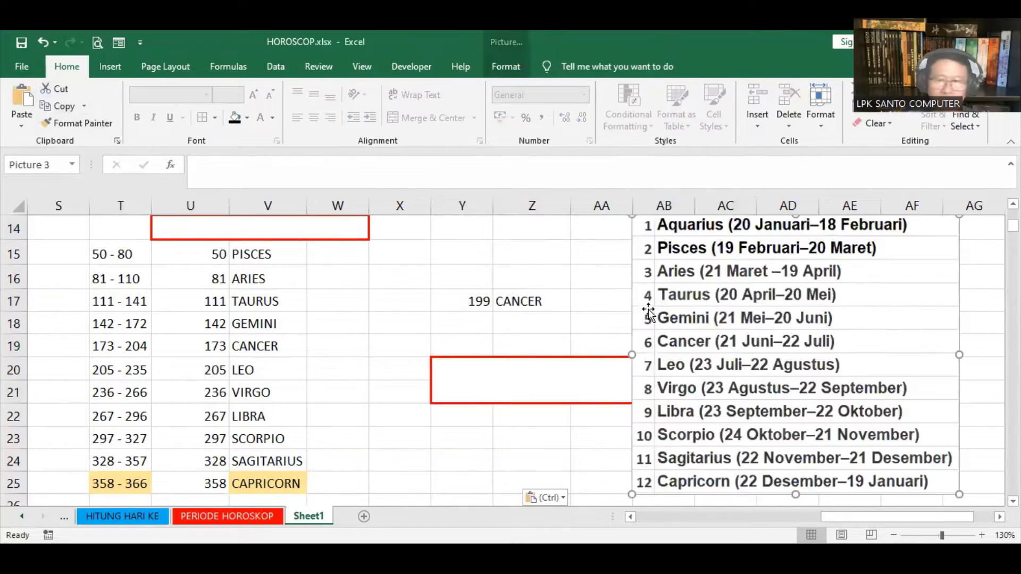
pyautogui.moveTo(776, 341); pyautogui.dragTo(732, 369)
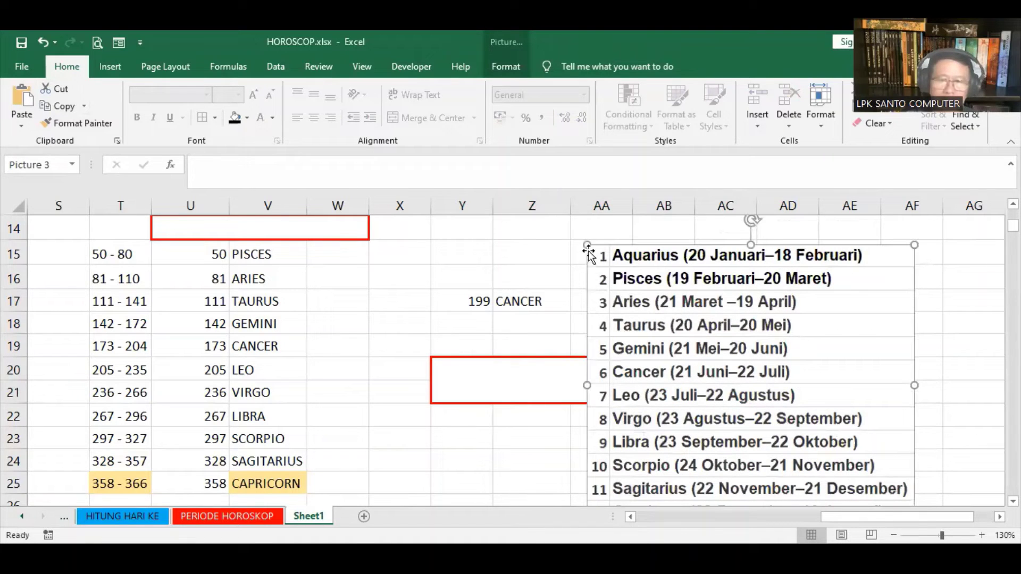
pyautogui.moveTo(587, 244); pyautogui.dragTo(642, 287)
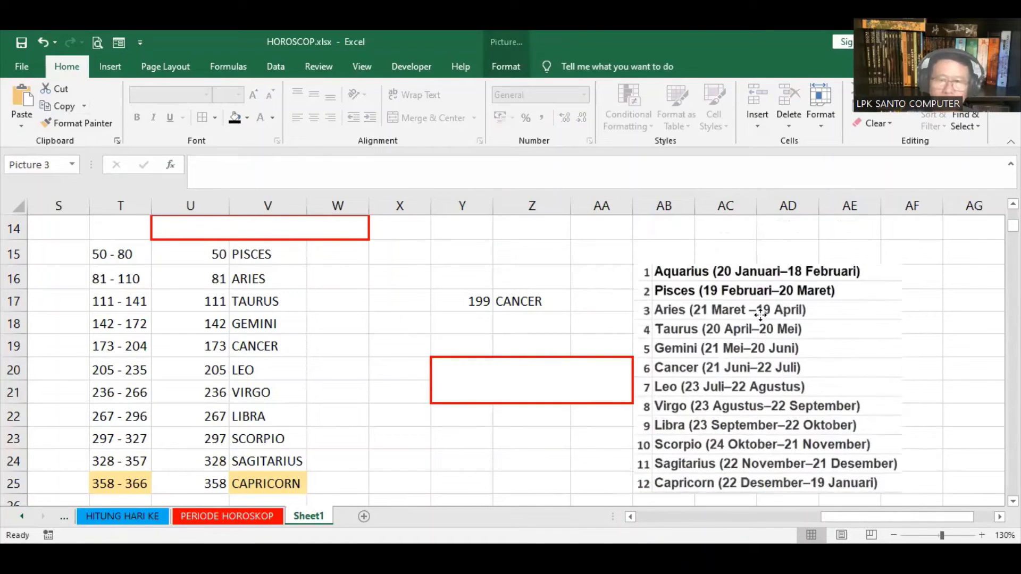
pyautogui.moveTo(775, 351); pyautogui.dragTo(758, 306)
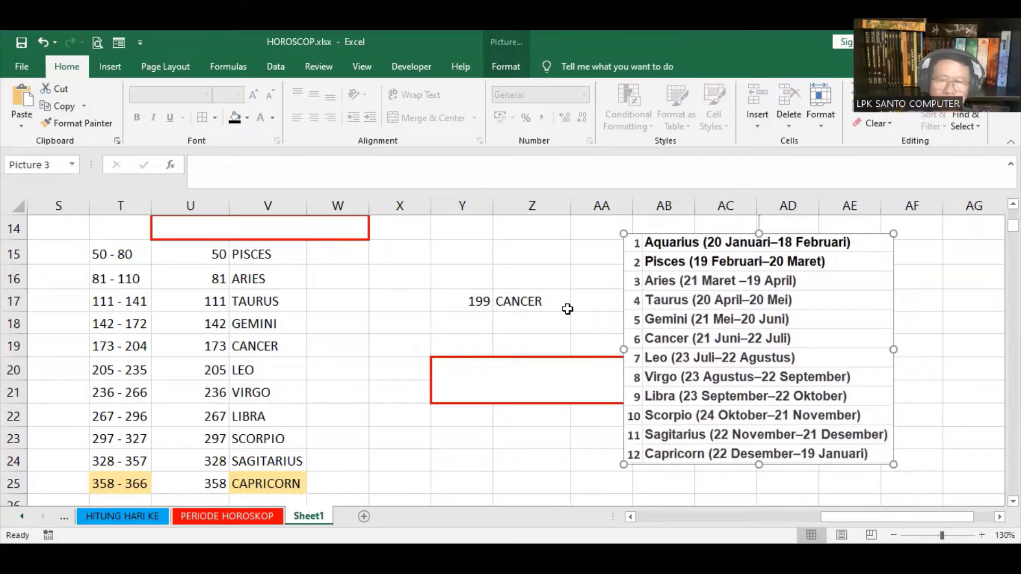
pyautogui.click(472, 306)
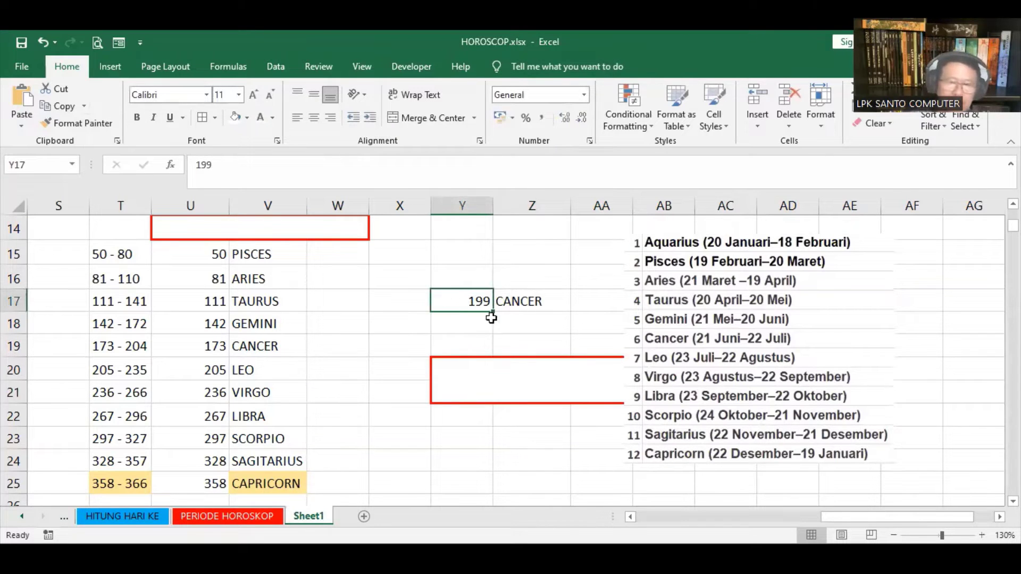
# Step: Make Y17:Z17 (199 and CANCER) red and bold, then check Z17's VLOOKUP formula
pyautogui.keyDown('shift'); pyautogui.click(515, 301); pyautogui.keyUp('shift')
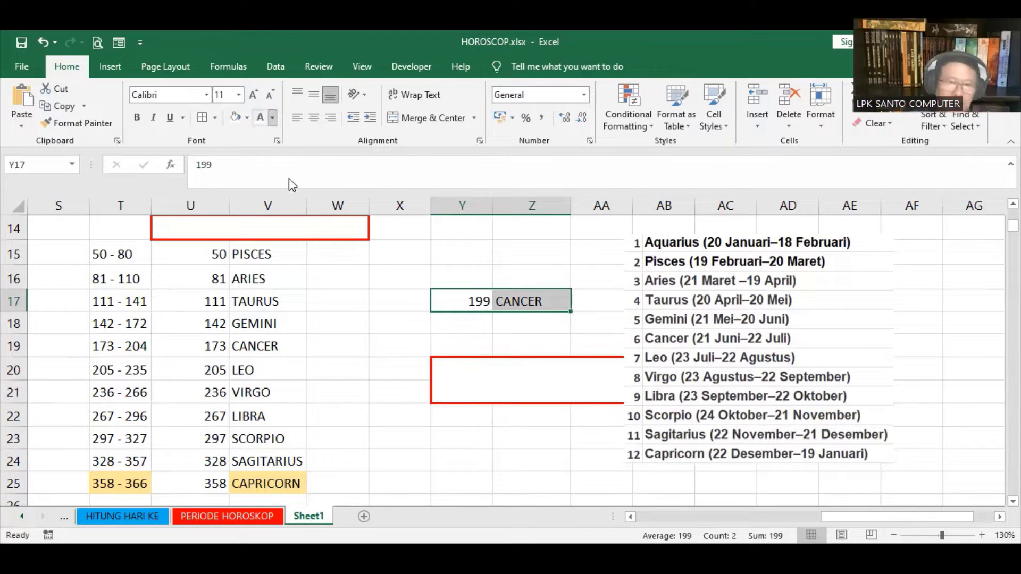
pyautogui.click(273, 117)
pyautogui.click(168, 152)
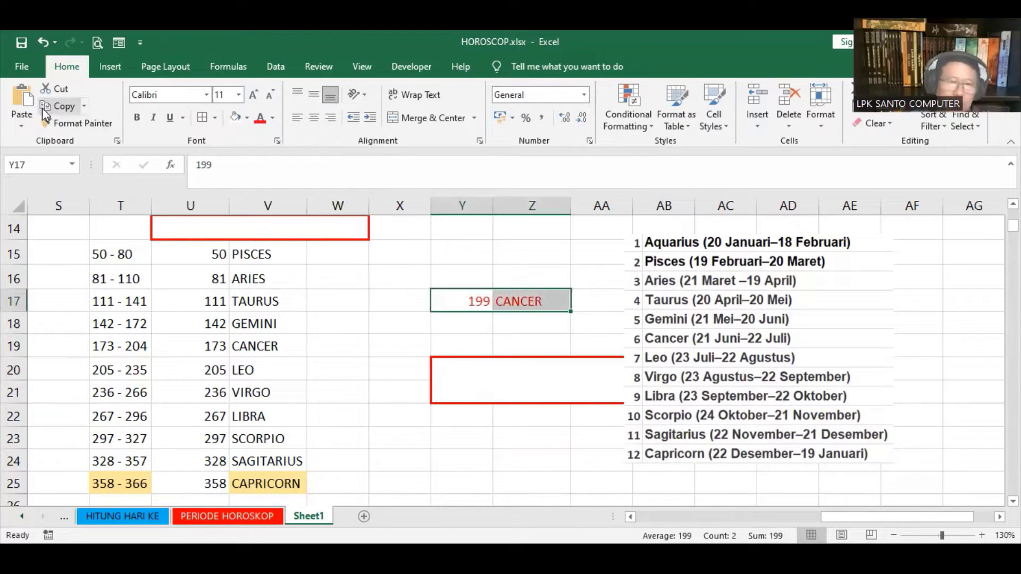
pyautogui.click(136, 117)
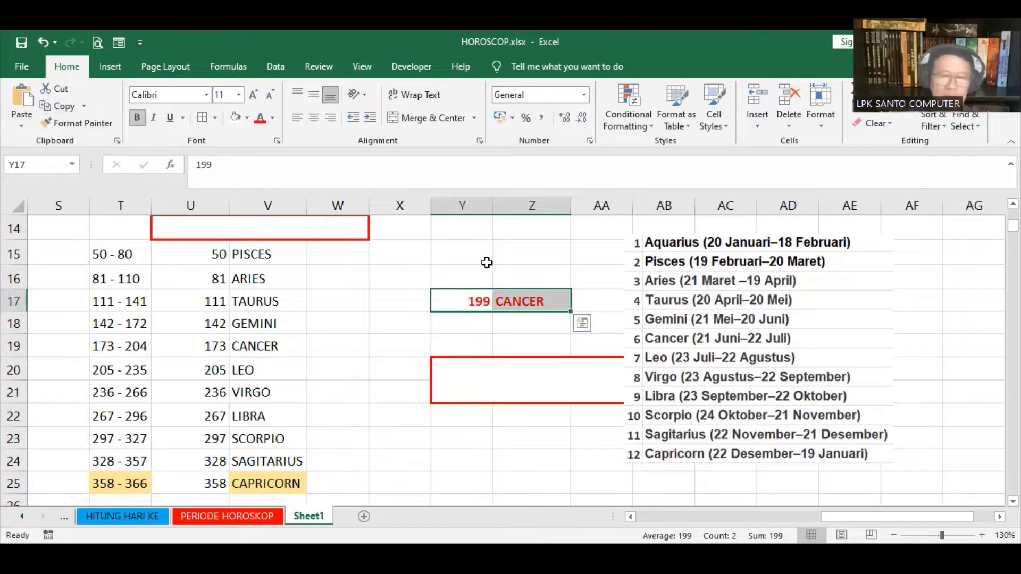
pyautogui.click(460, 299)
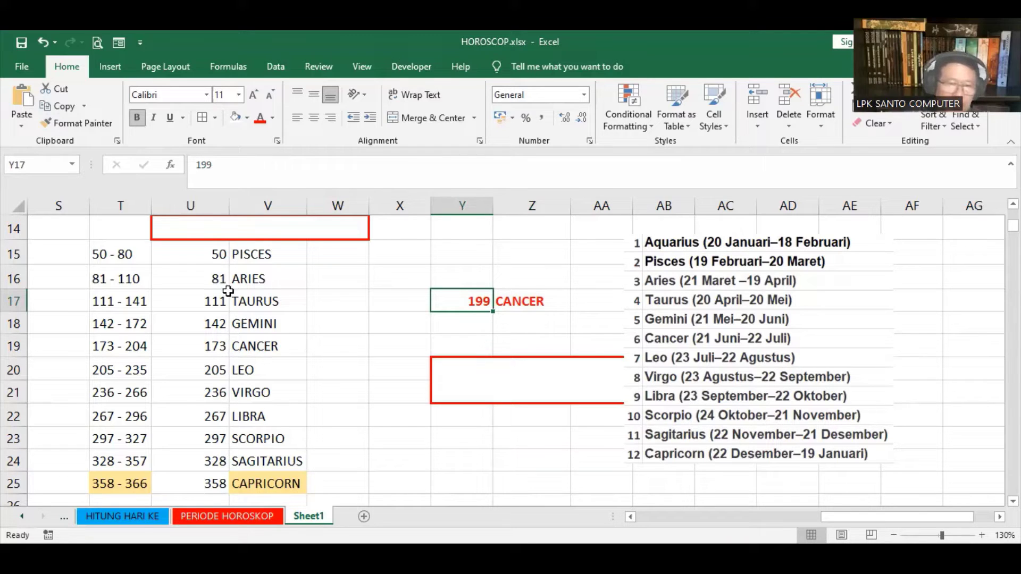
pyautogui.click(526, 308)
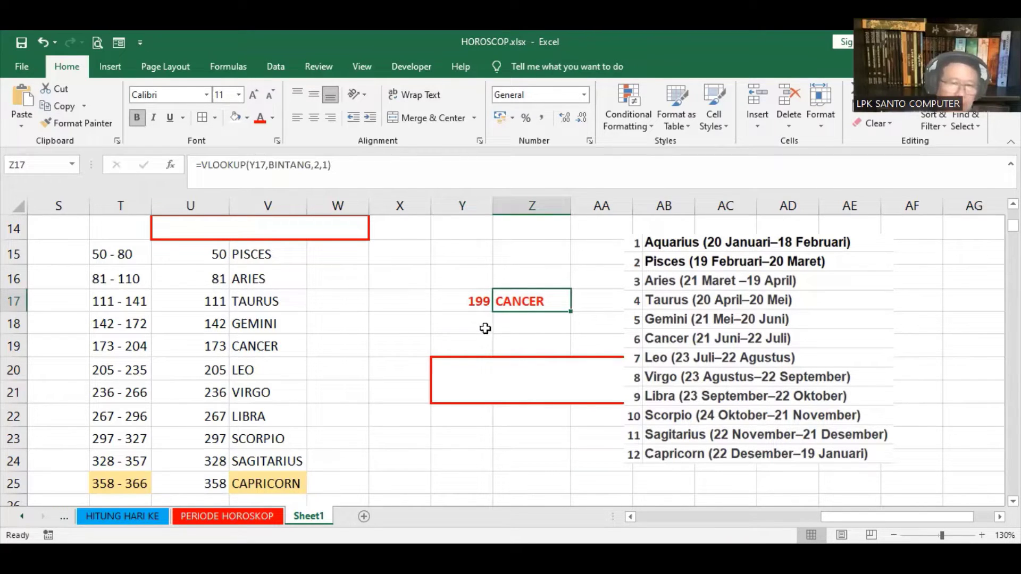
pyautogui.click(482, 308)
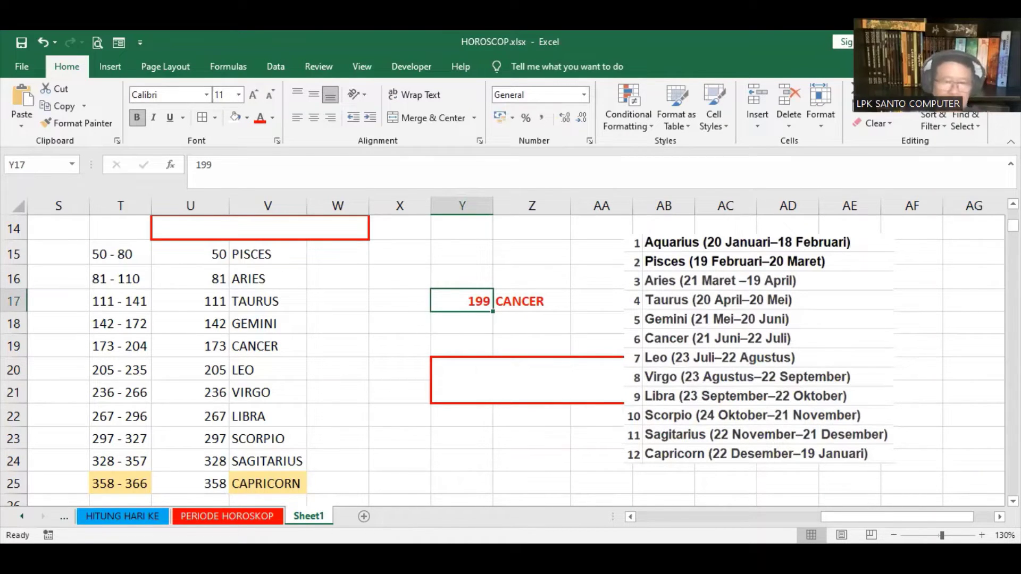
# Step: Try day numbers 55 and 179 in Y17 and compare with the 328 - 357 range label
pyautogui.write('55')
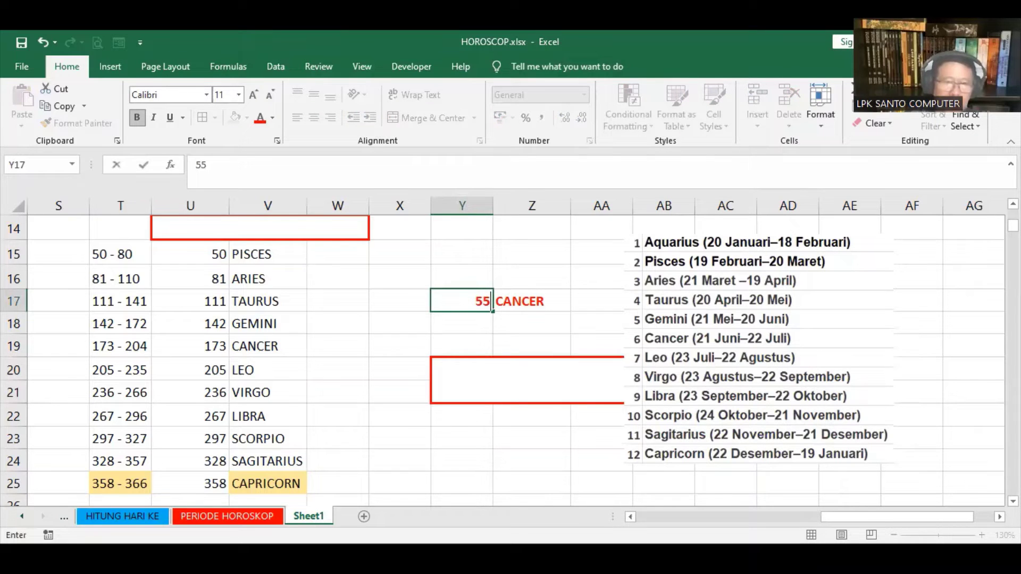
pyautogui.press('Return')
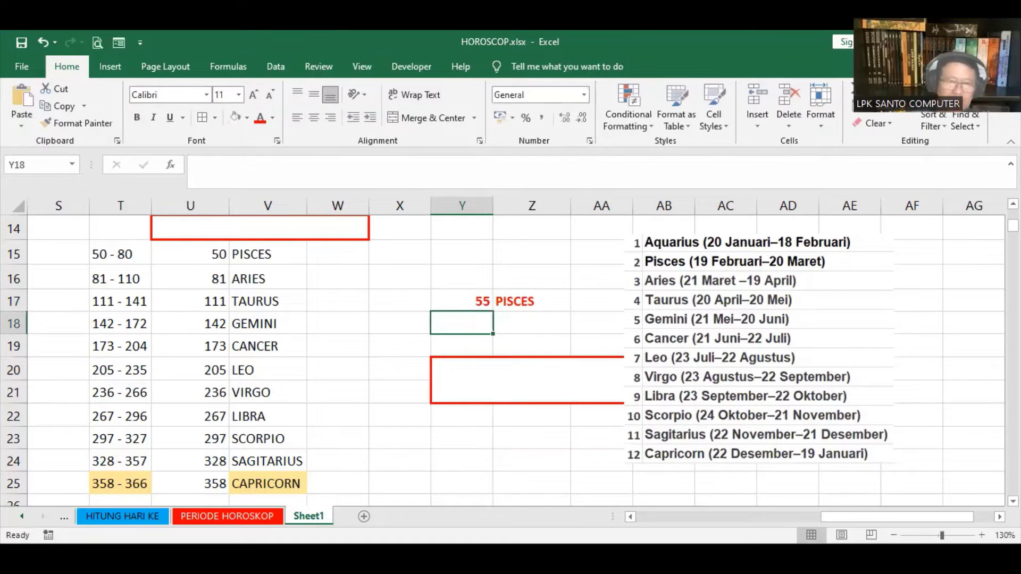
pyautogui.click(479, 303)
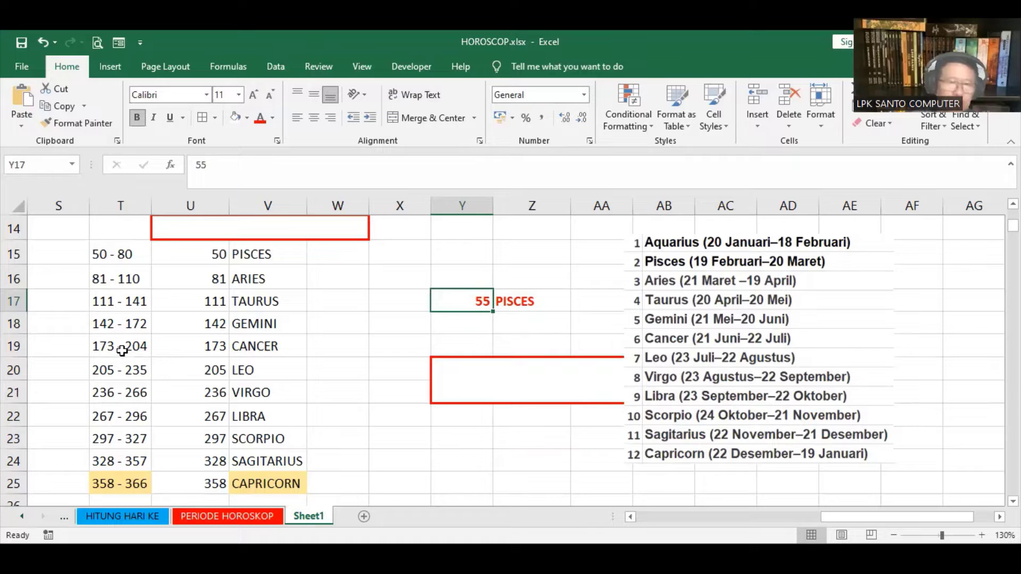
pyautogui.write('17')
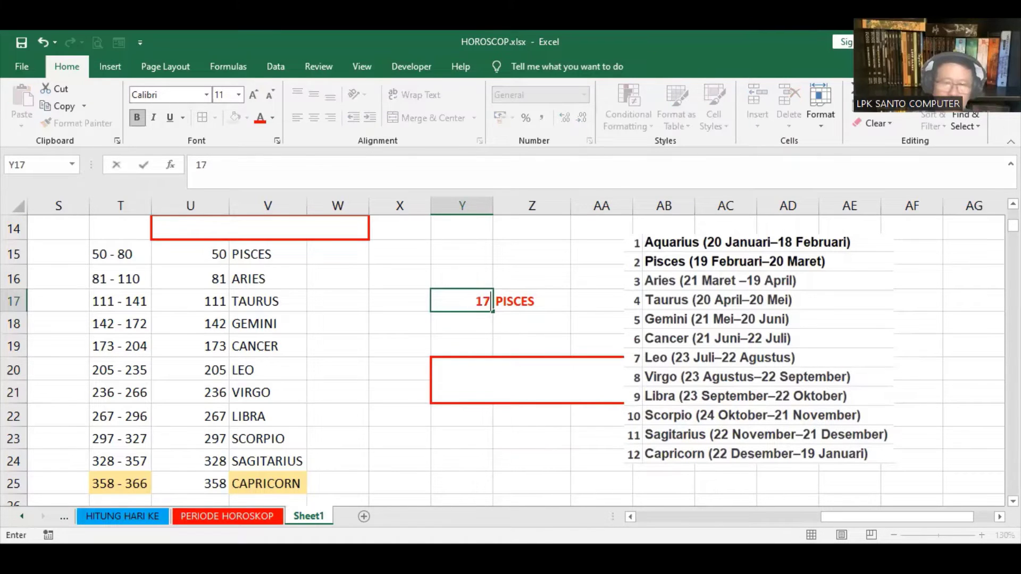
pyautogui.write('9')
pyautogui.press('Return')
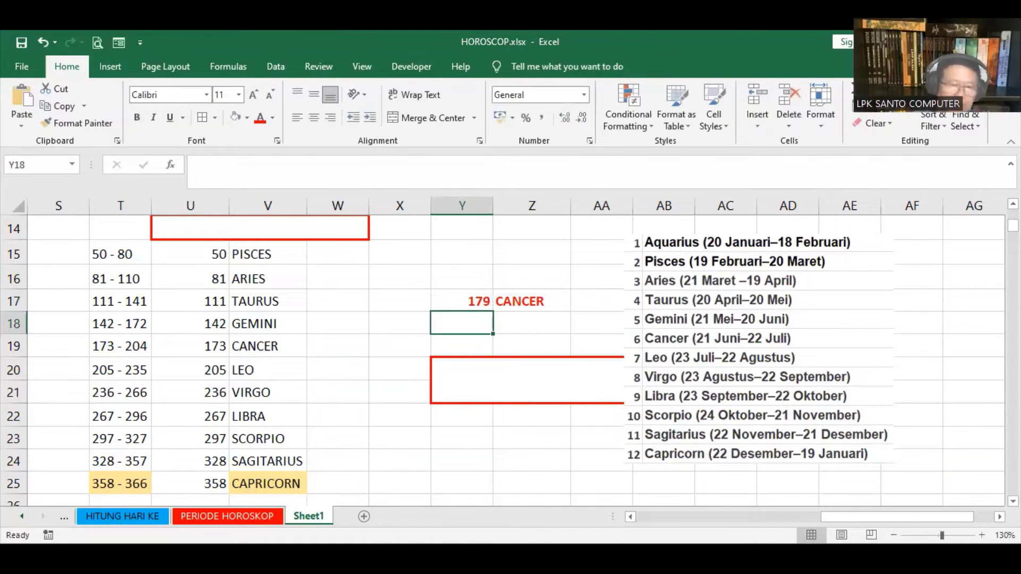
pyautogui.click(122, 462)
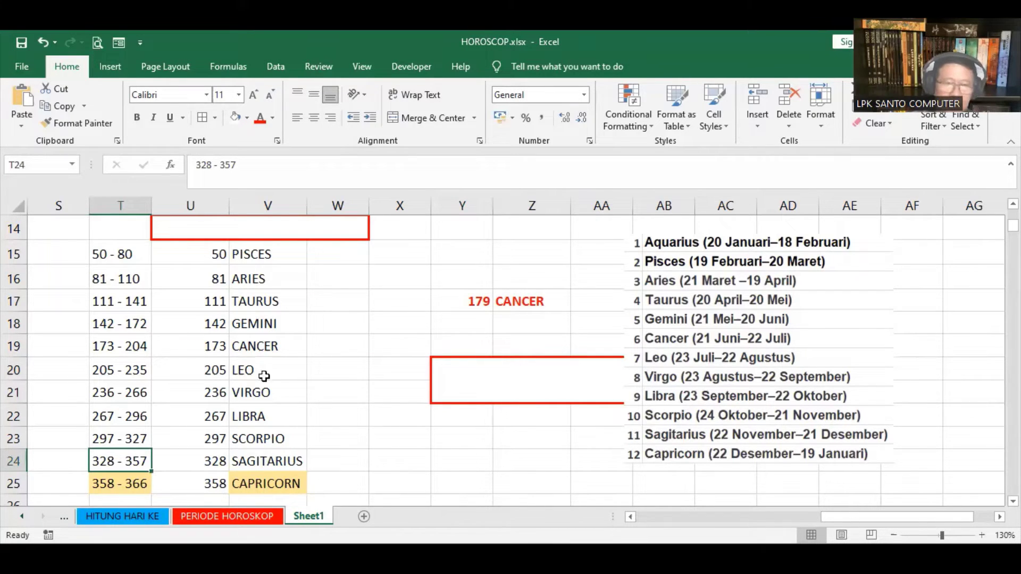
# Step: Enter 335 in Y17 so Z17 returns SAGITARIUS
pyautogui.click(474, 298)
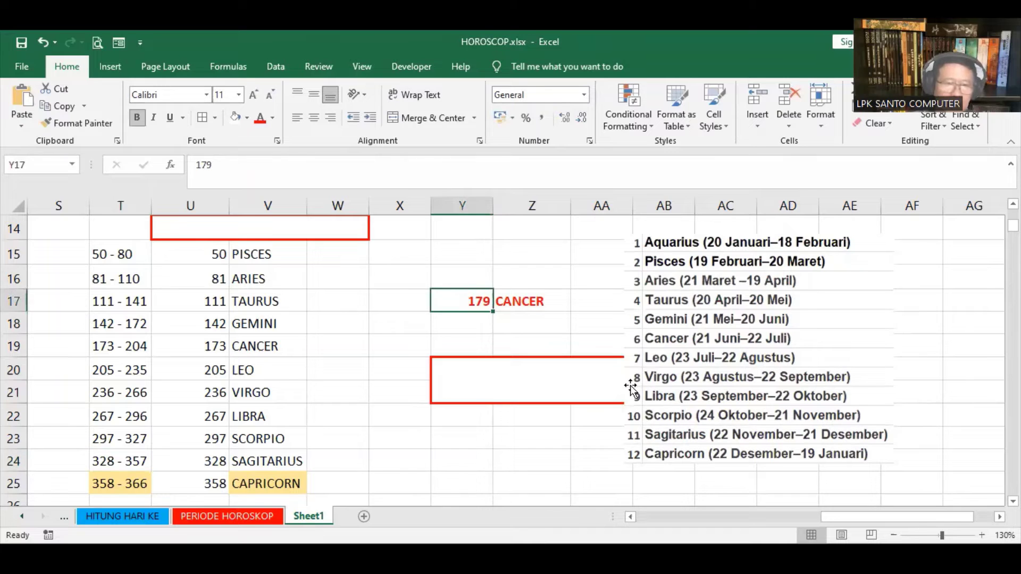
pyautogui.write('335')
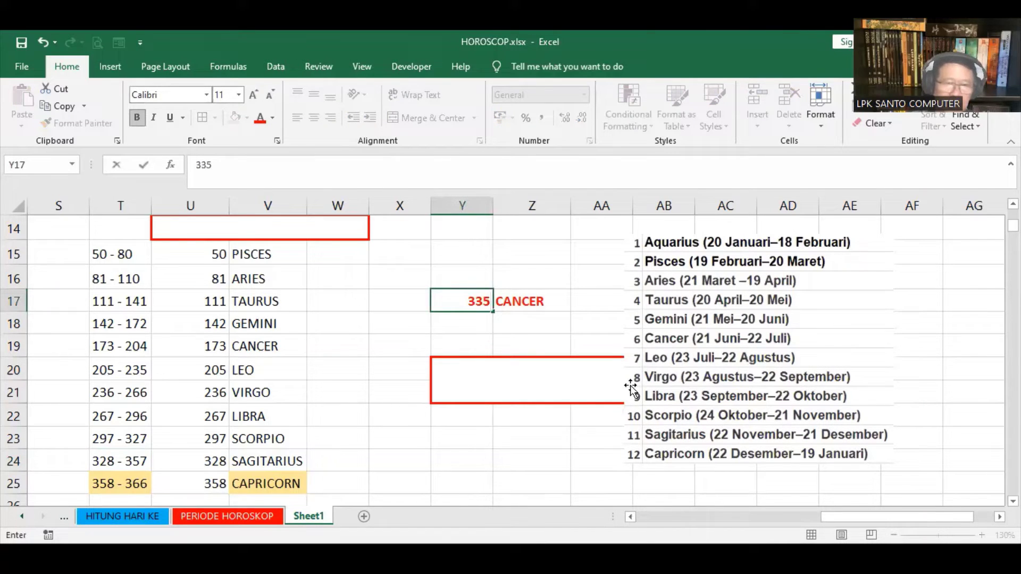
pyautogui.press('Return')
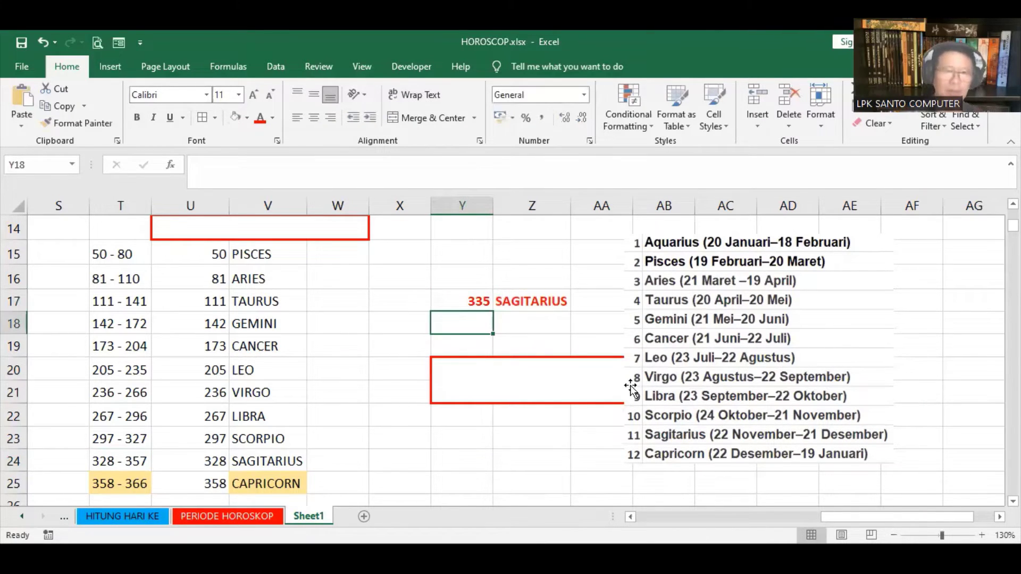
pyautogui.click(469, 302)
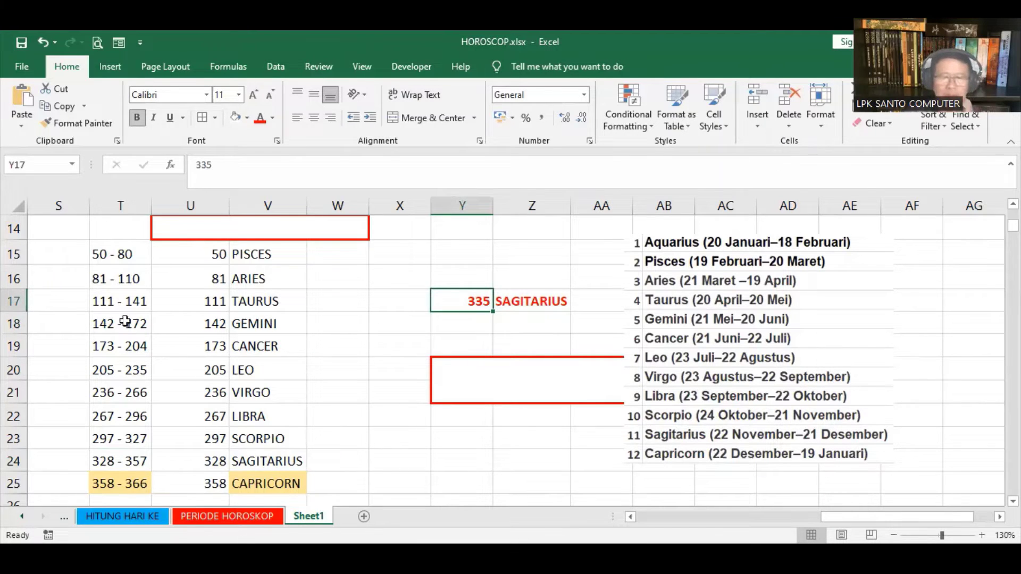
pyautogui.click(338, 254)
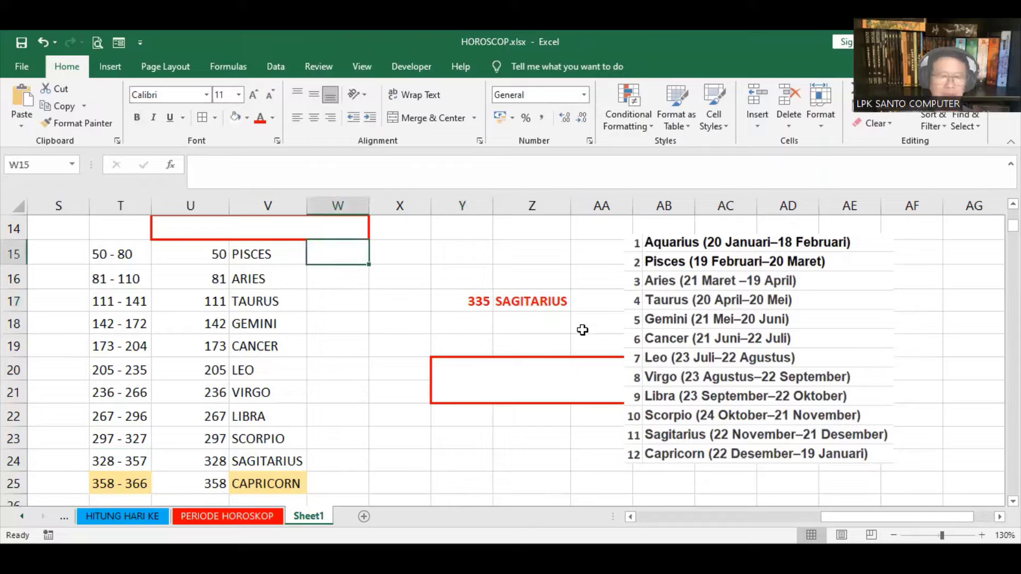
pyautogui.write('1')
pyautogui.press('Return')
pyautogui.write('2')
pyautogui.press('Return')
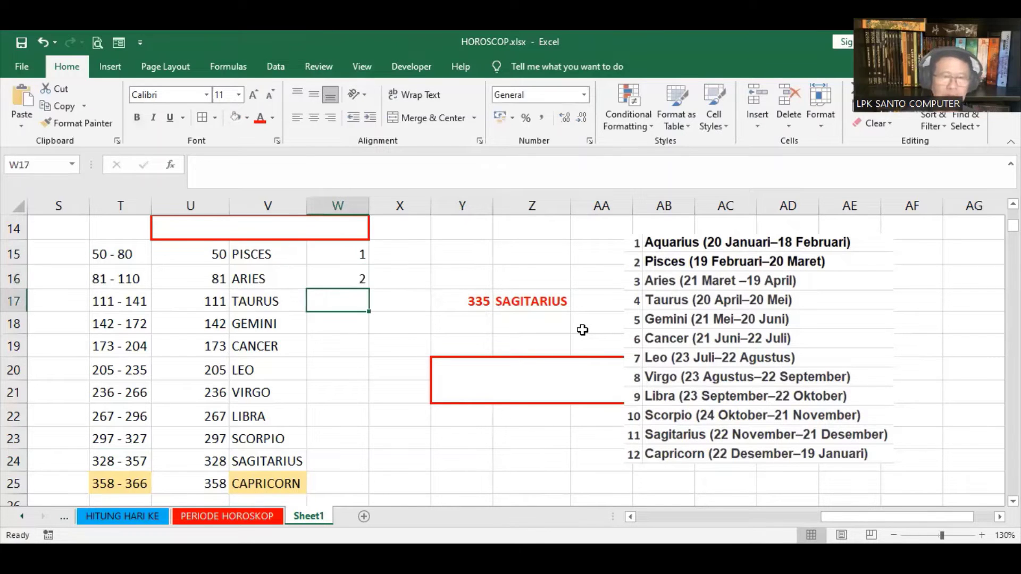
pyautogui.moveTo(352, 259); pyautogui.dragTo(370, 486)
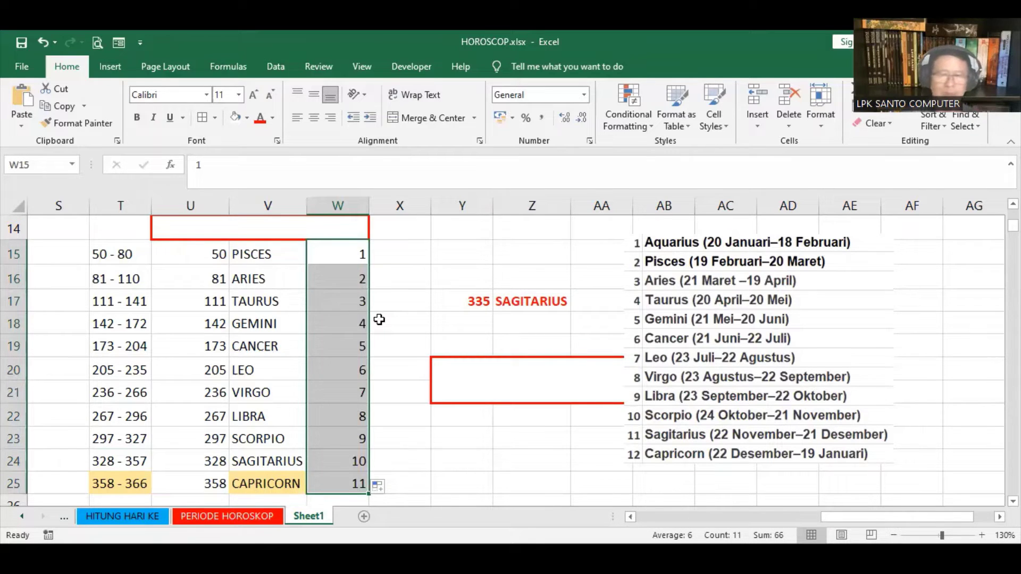
pyautogui.press('Delete')
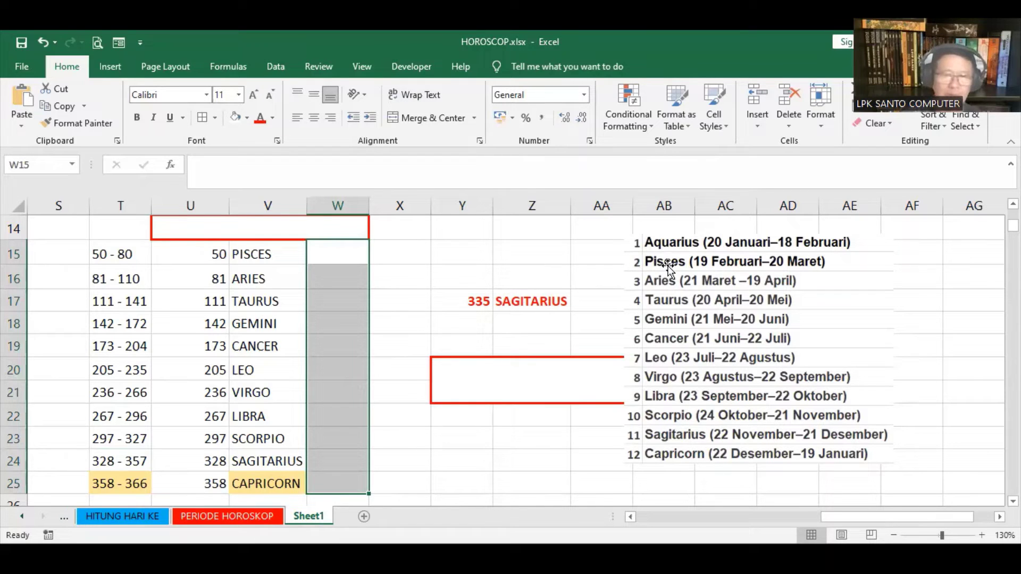
# Step: Set U14:W14's font colour to Automatic to reveal the <50, AQUARIUS, 1 row
pyautogui.click(193, 223)
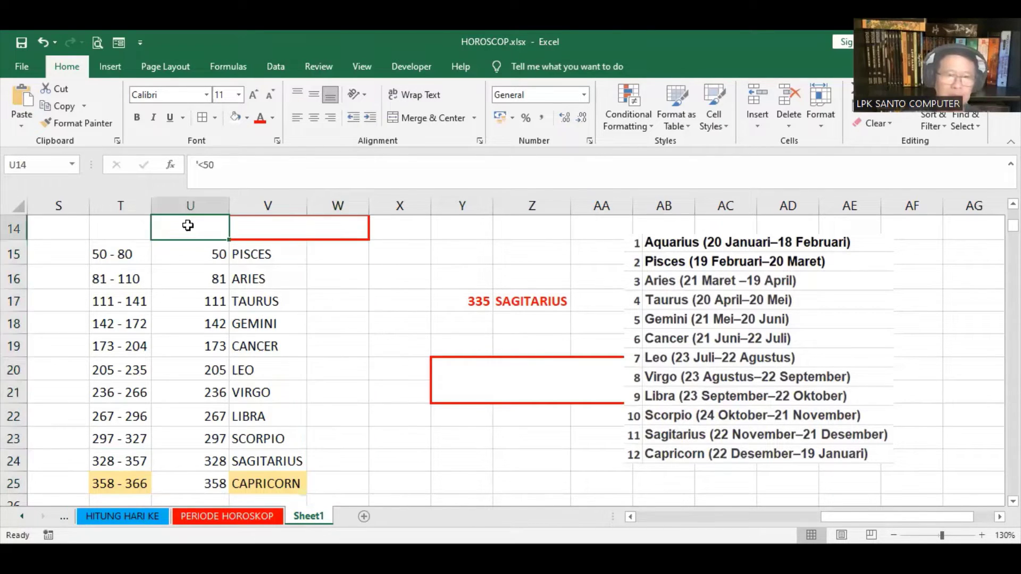
pyautogui.keyDown('shift'); pyautogui.click(339, 231); pyautogui.keyUp('shift')
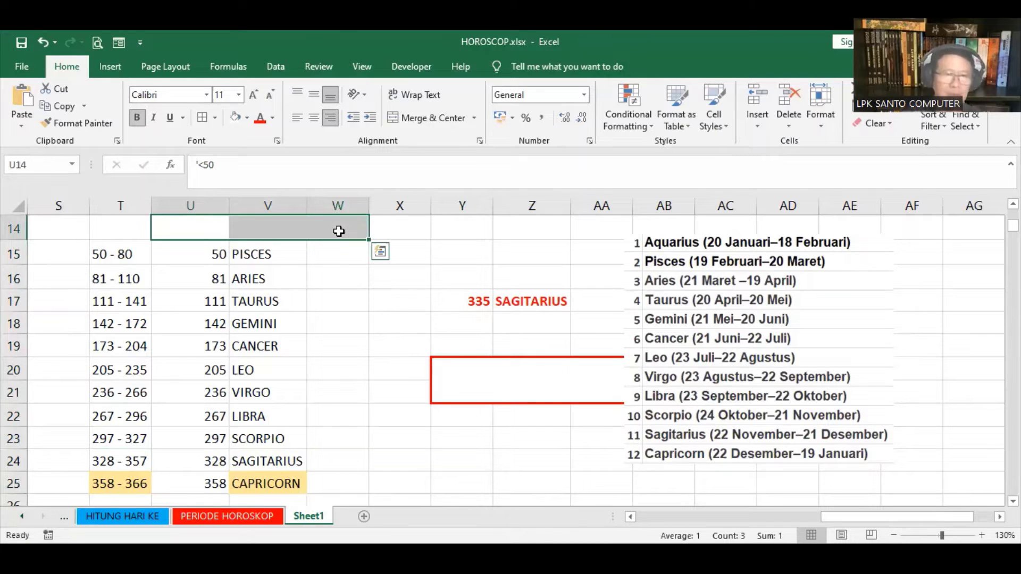
pyautogui.click(354, 295)
pyautogui.click(192, 223)
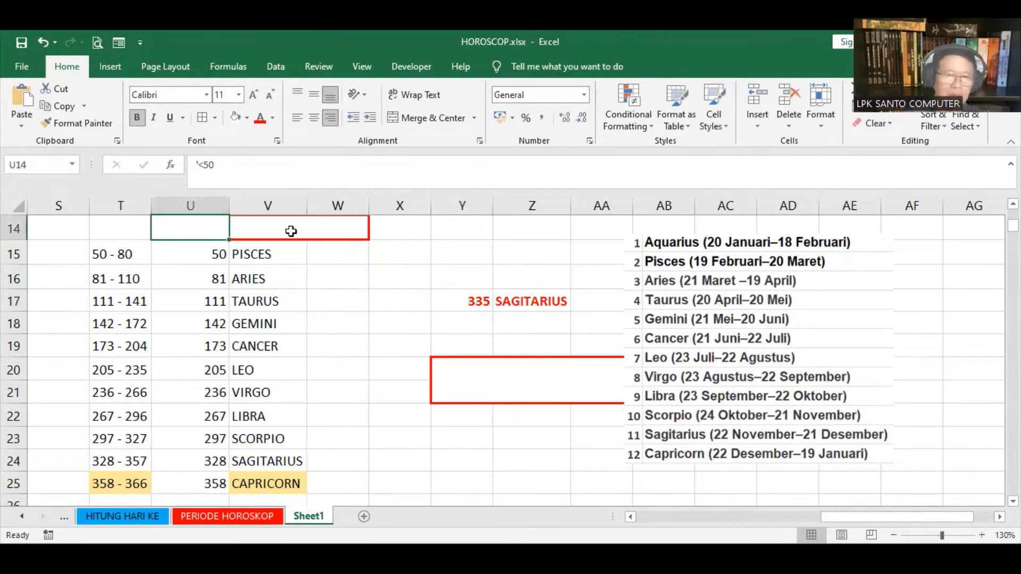
pyautogui.keyDown('shift'); pyautogui.click(341, 230); pyautogui.keyUp('shift')
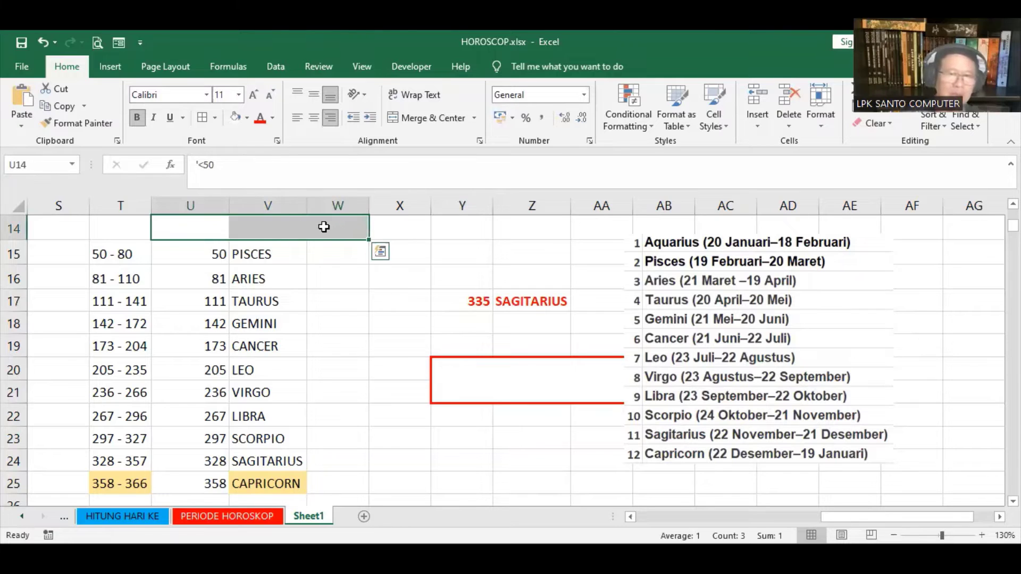
pyautogui.click(275, 122)
pyautogui.click(273, 135)
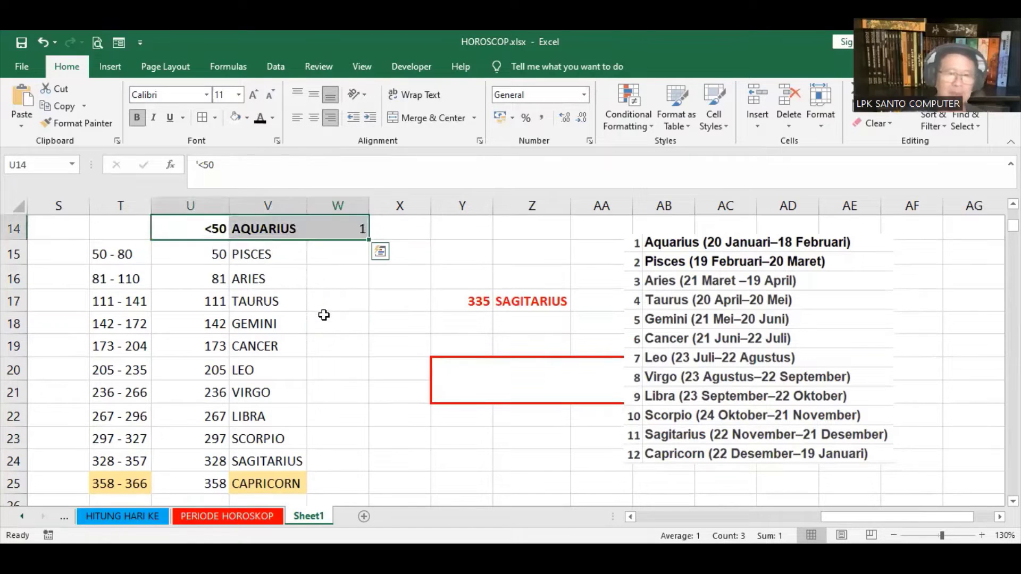
pyautogui.click(324, 317)
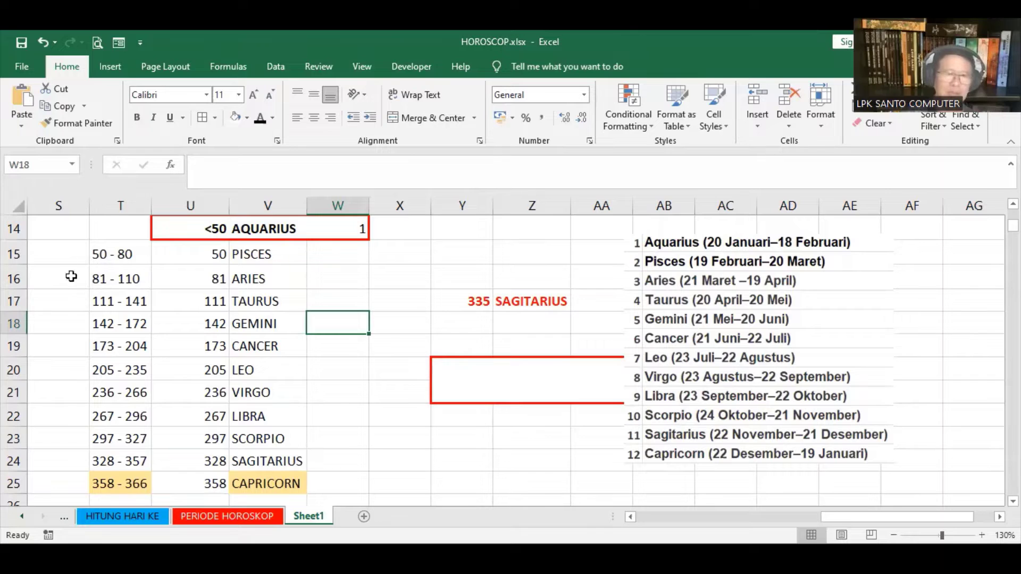
pyautogui.click(462, 303)
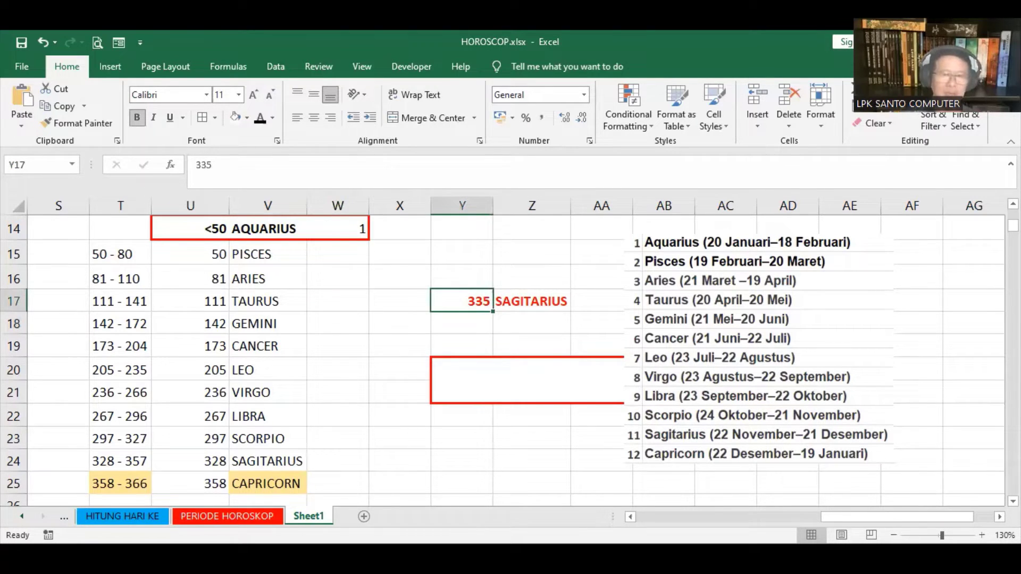
pyautogui.write('35')
pyautogui.press('Return')
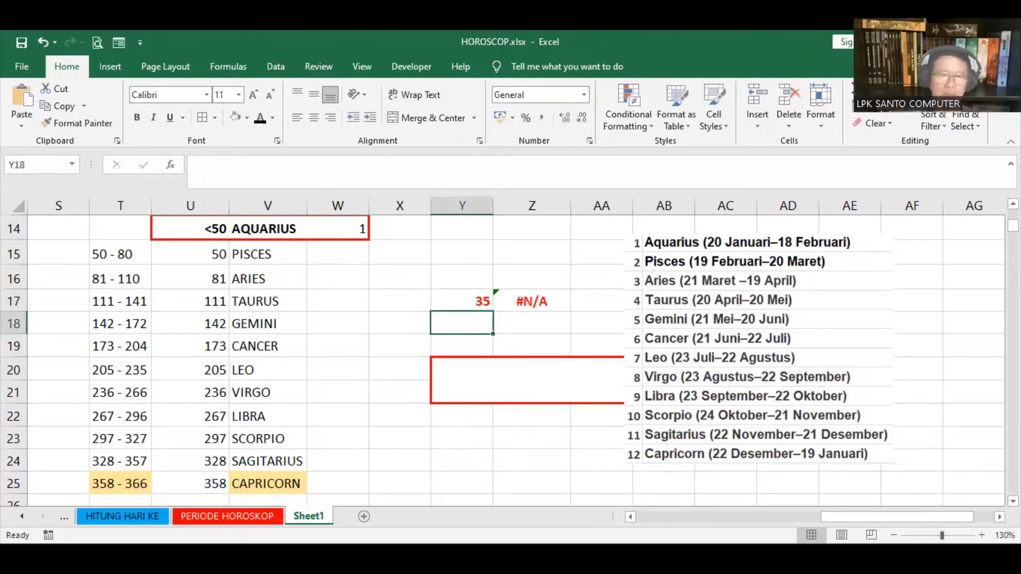
pyautogui.click(462, 301)
pyautogui.write('1')
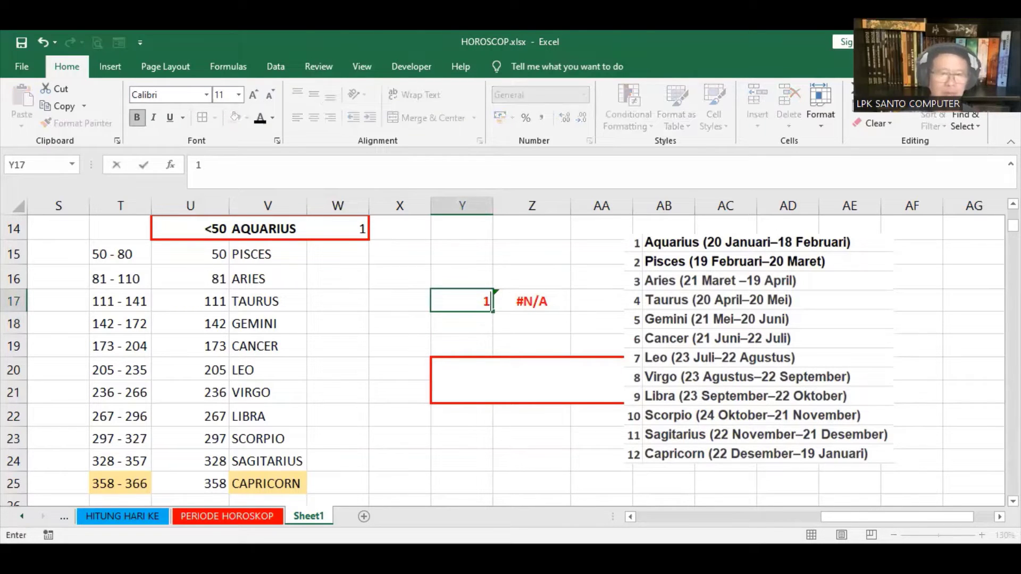
pyautogui.press('Return')
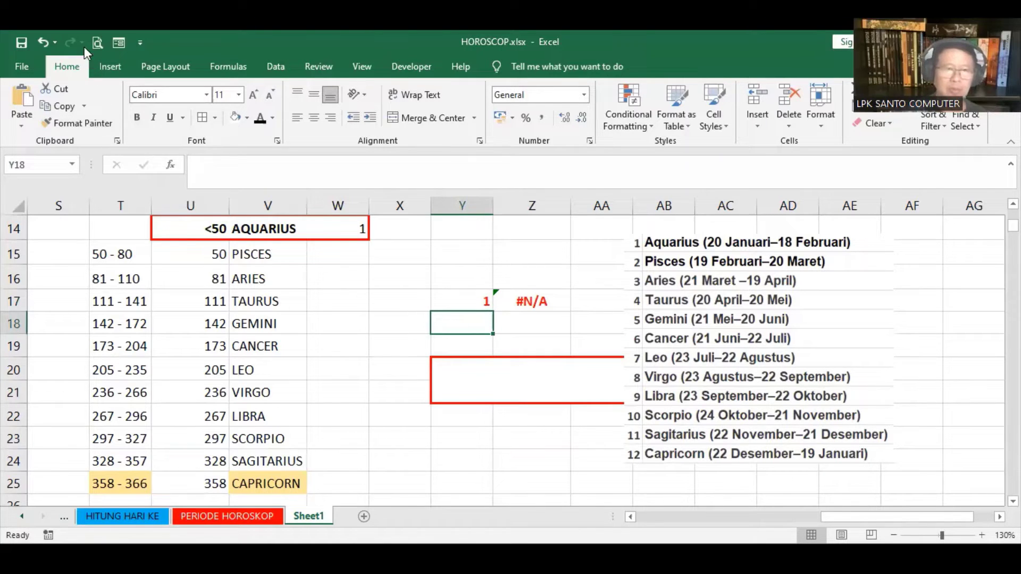
pyautogui.click(45, 41)
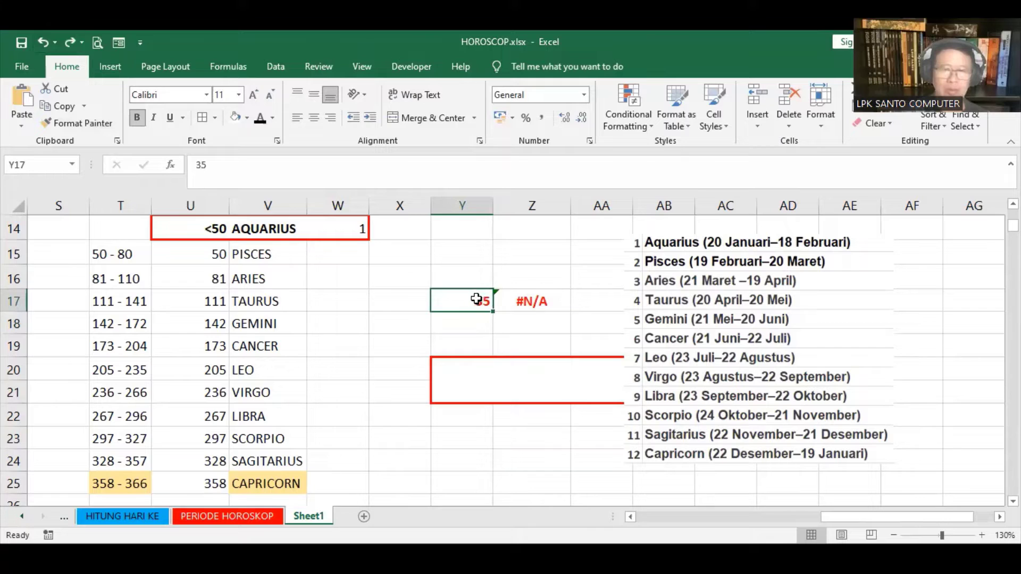
pyautogui.click(48, 40)
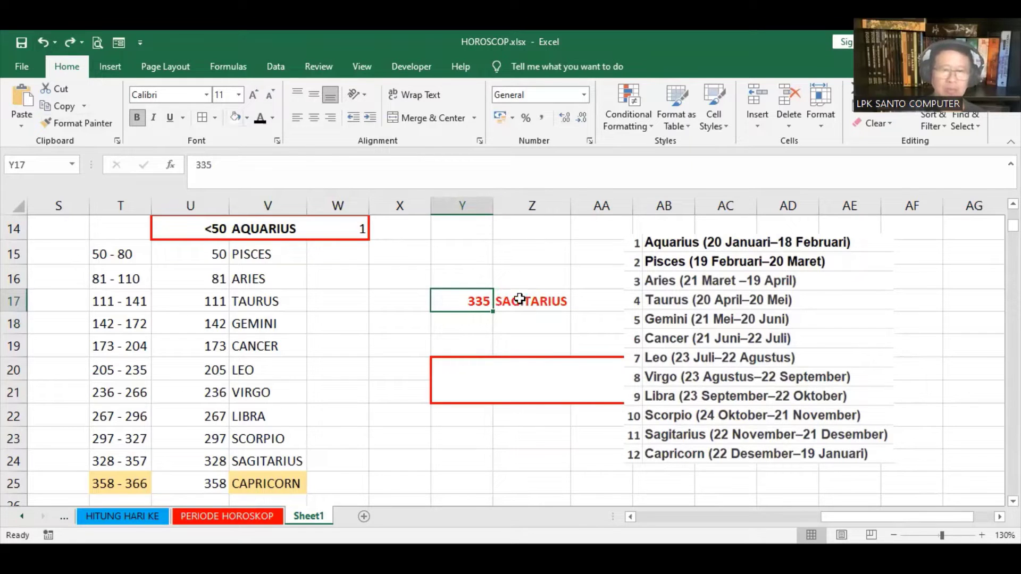
pyautogui.click(479, 325)
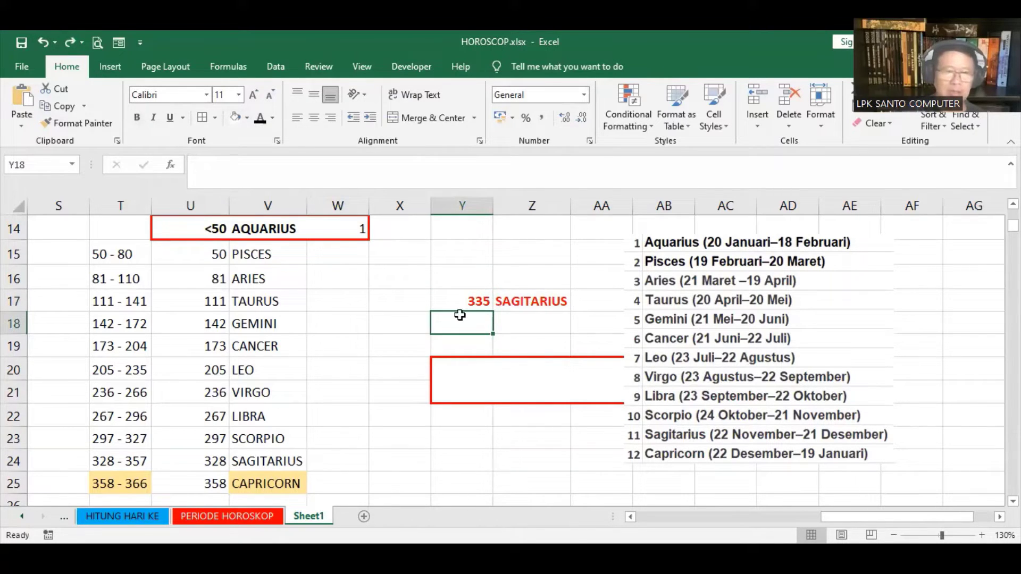
# Step: Give the day cells Y17 and Y18 a light blue fill
pyautogui.click(468, 302)
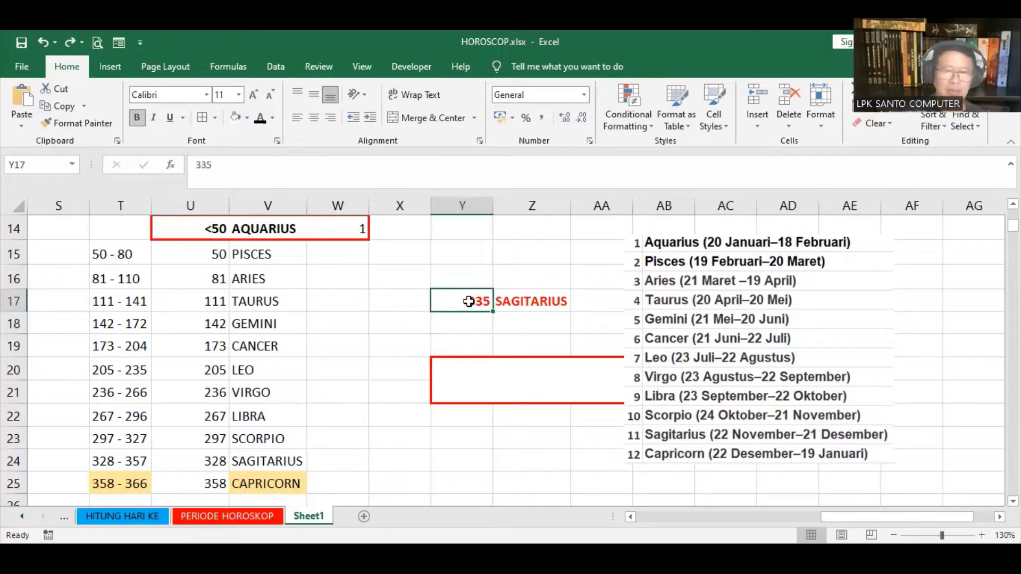
pyautogui.click(247, 118)
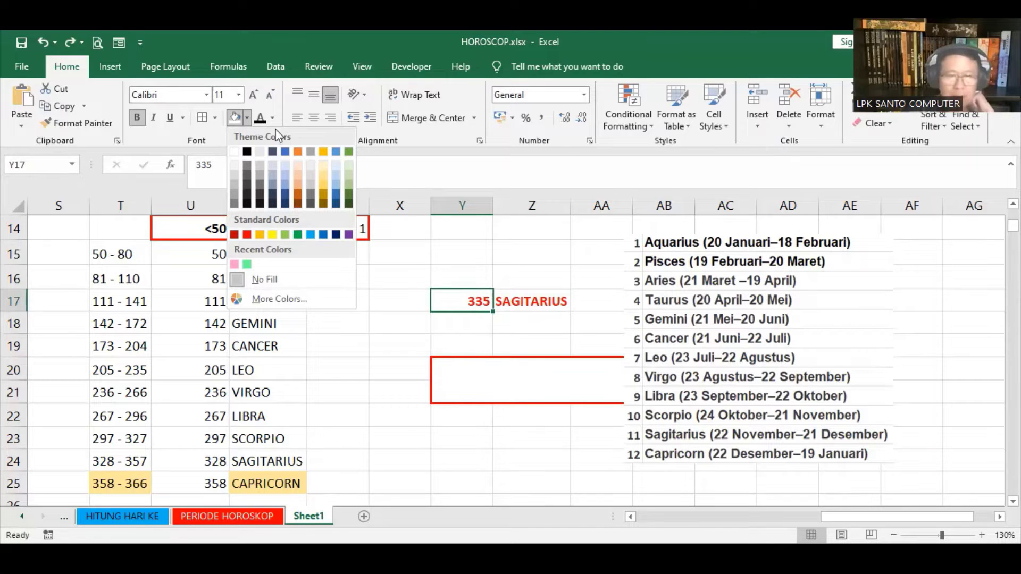
pyautogui.click(333, 181)
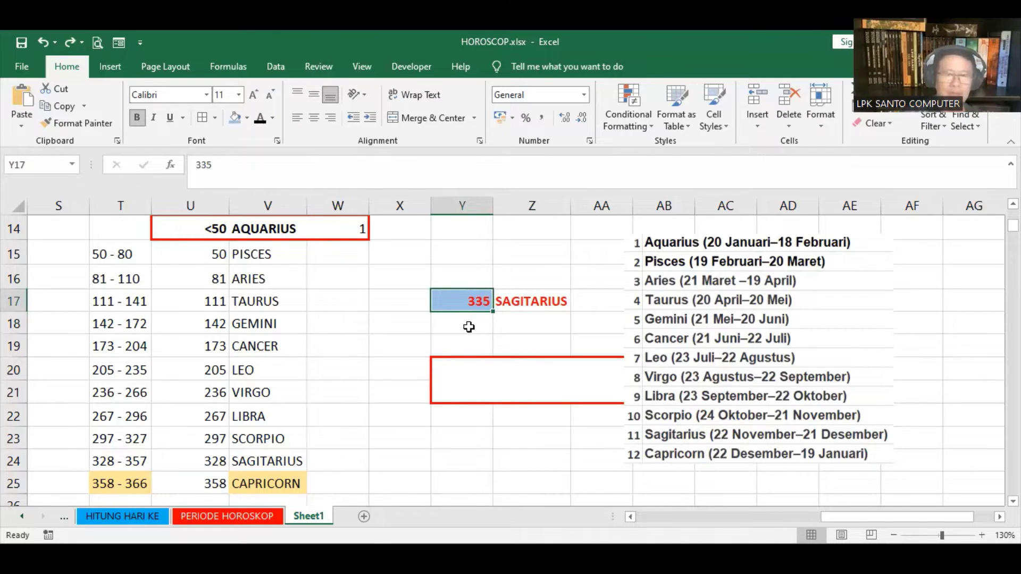
pyautogui.click(468, 326)
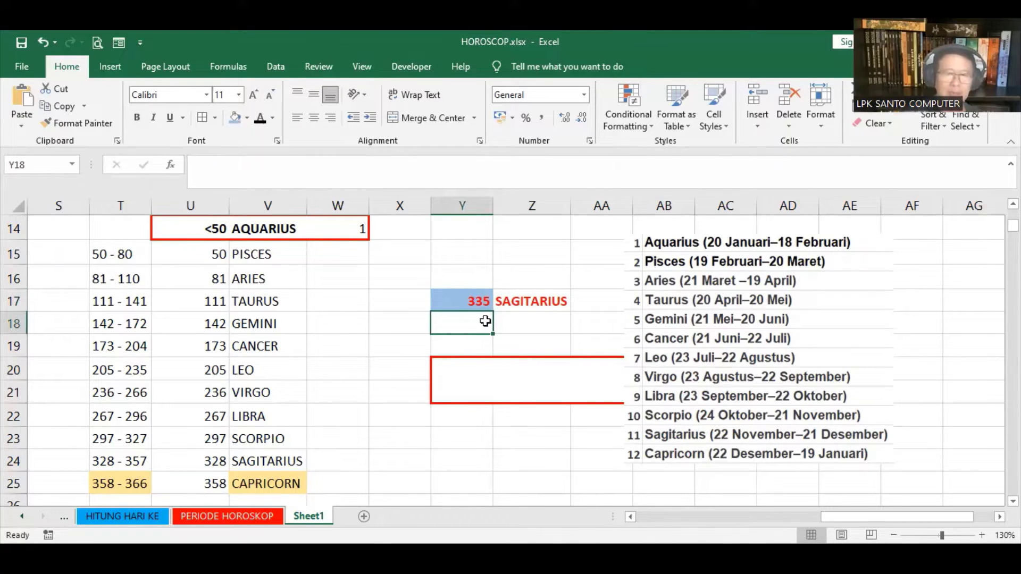
pyautogui.click(234, 117)
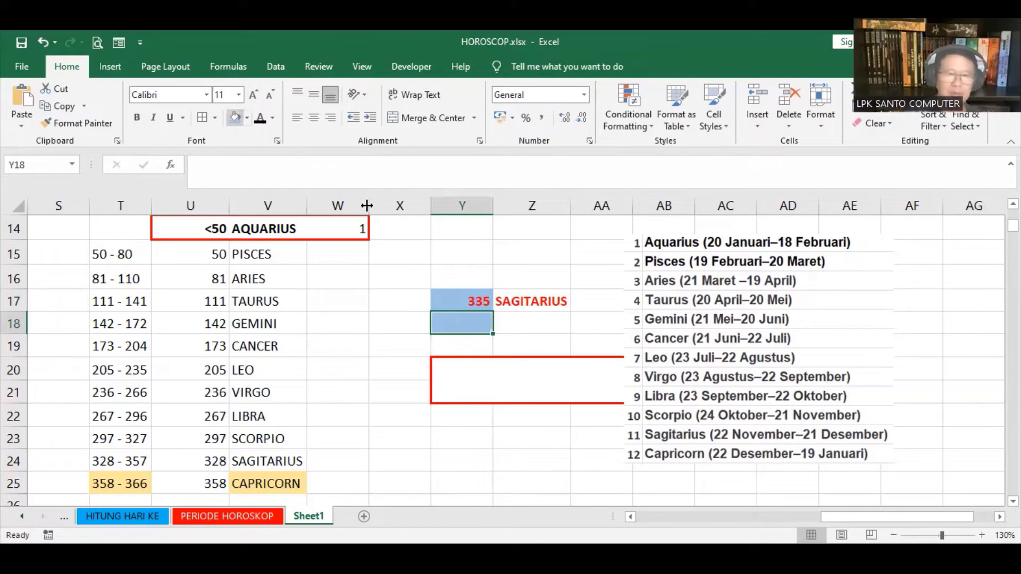
# Step: Give result cell Z17 a light green fill
pyautogui.click(529, 322)
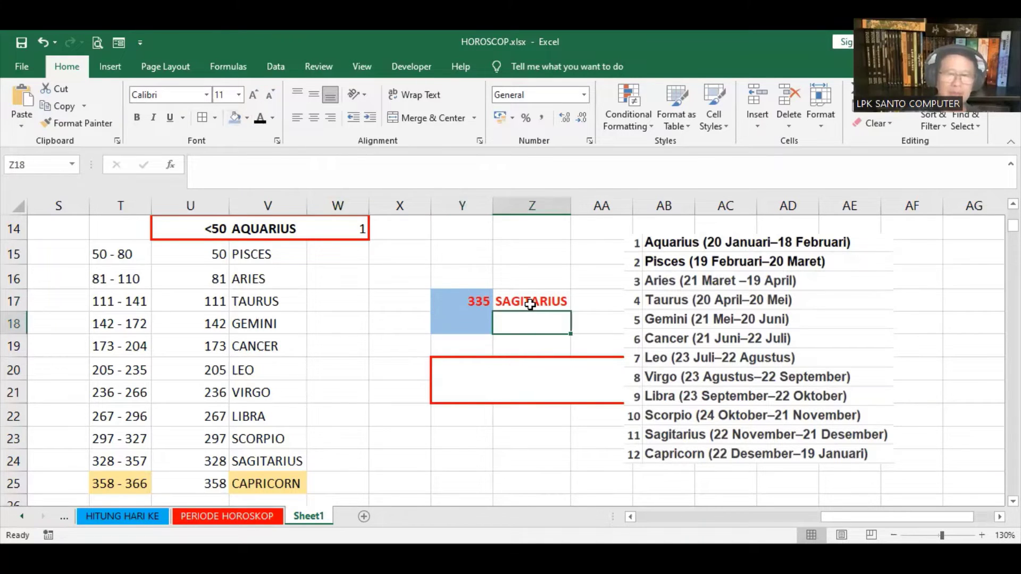
pyautogui.click(530, 306)
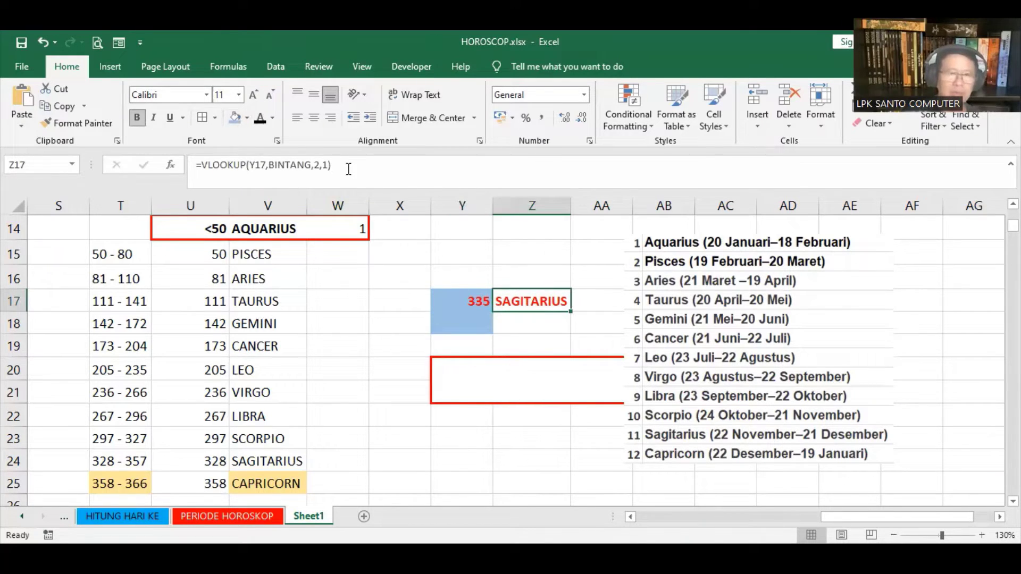
pyautogui.click(248, 121)
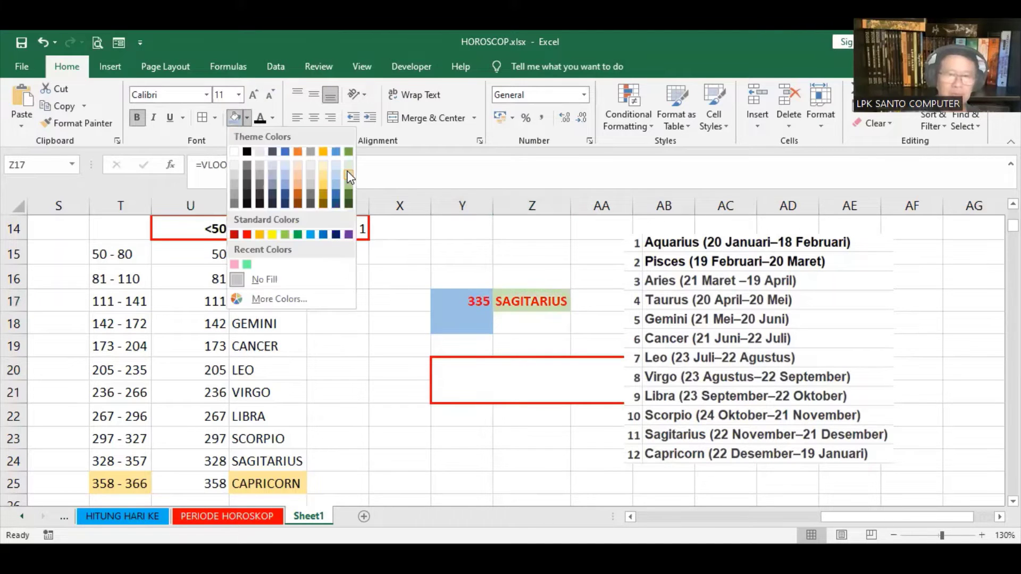
pyautogui.click(463, 324)
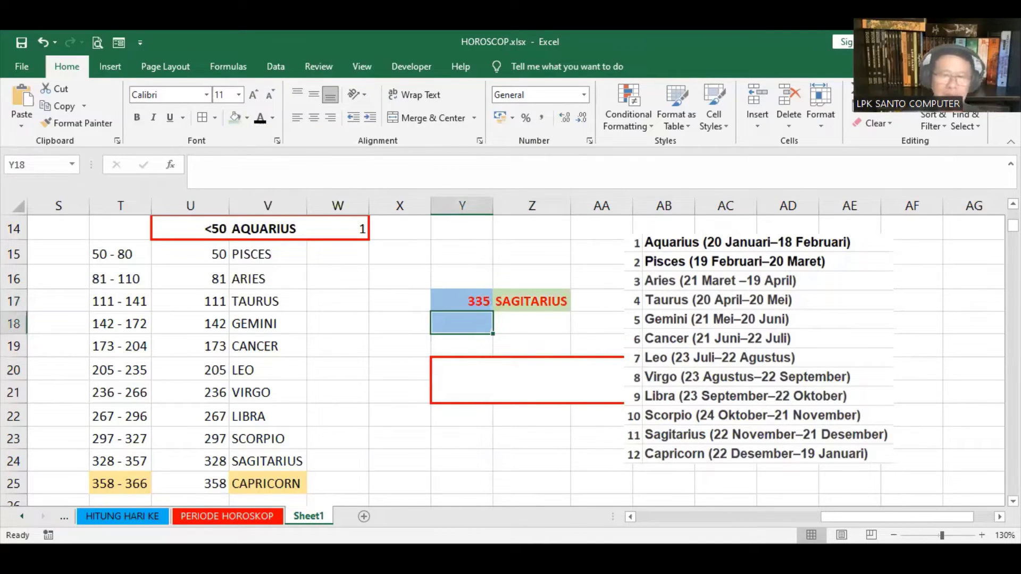
# Step: Enter test day 335 in Y18 and review Z17's VLOOKUP formula
pyautogui.write('335')
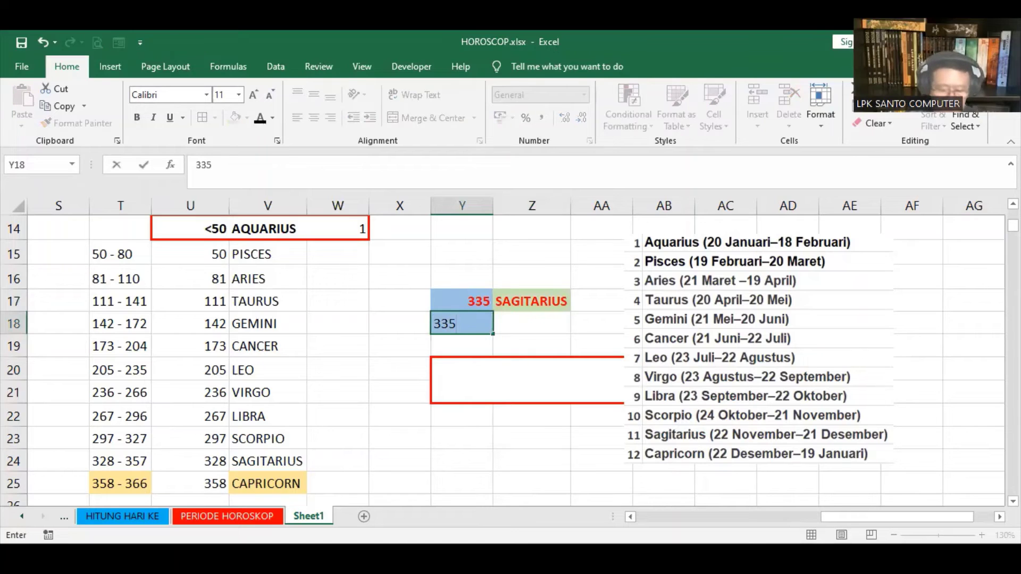
pyautogui.press('Tab')
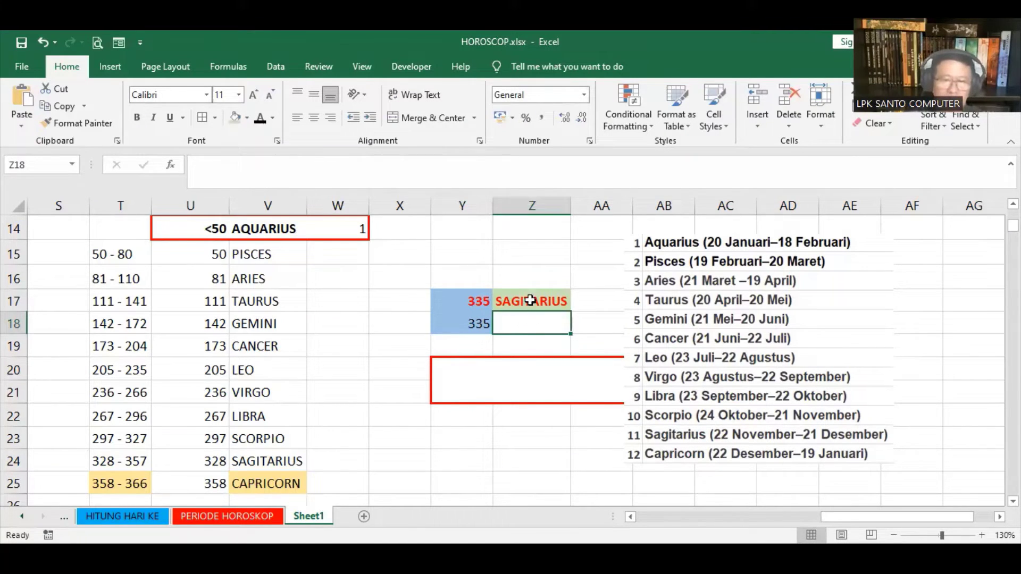
pyautogui.click(550, 304)
pyautogui.click(531, 326)
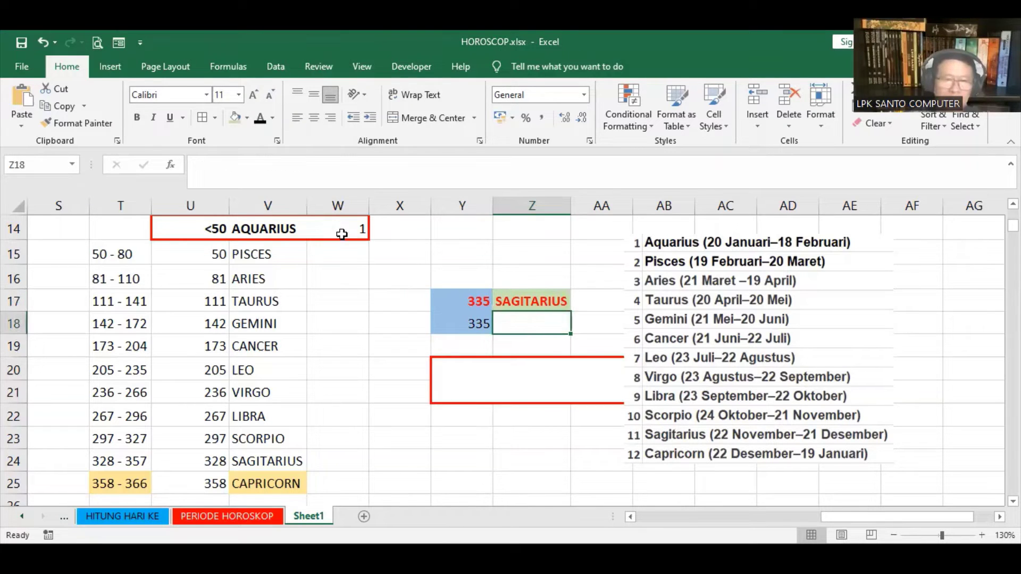
pyautogui.click(539, 304)
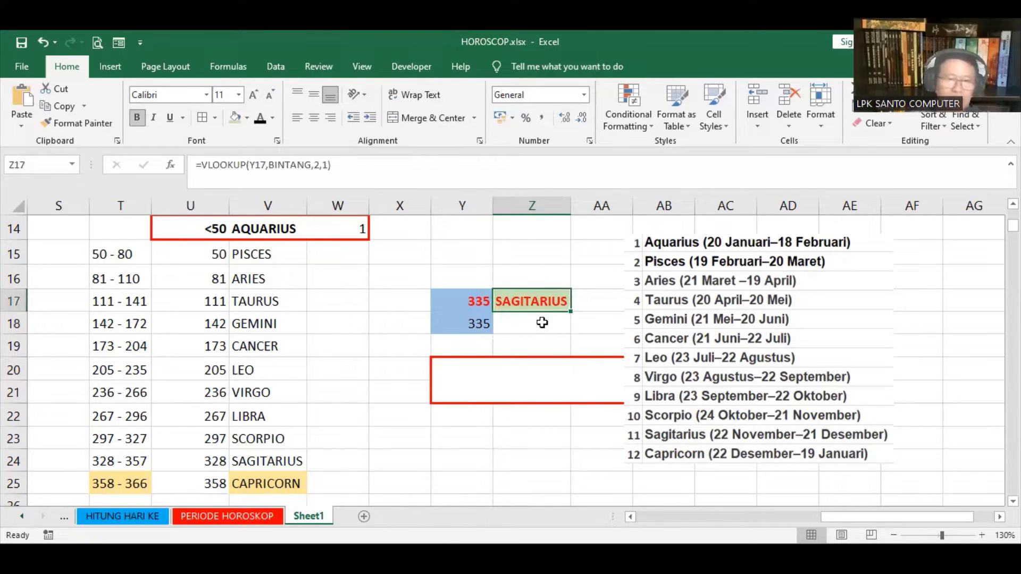
pyautogui.click(542, 321)
# Step: Insert =VLOOKUP(Y18,BINTANG,2,1) into Z18, returning SAGITARIUS for day 335
pyautogui.click(170, 165)
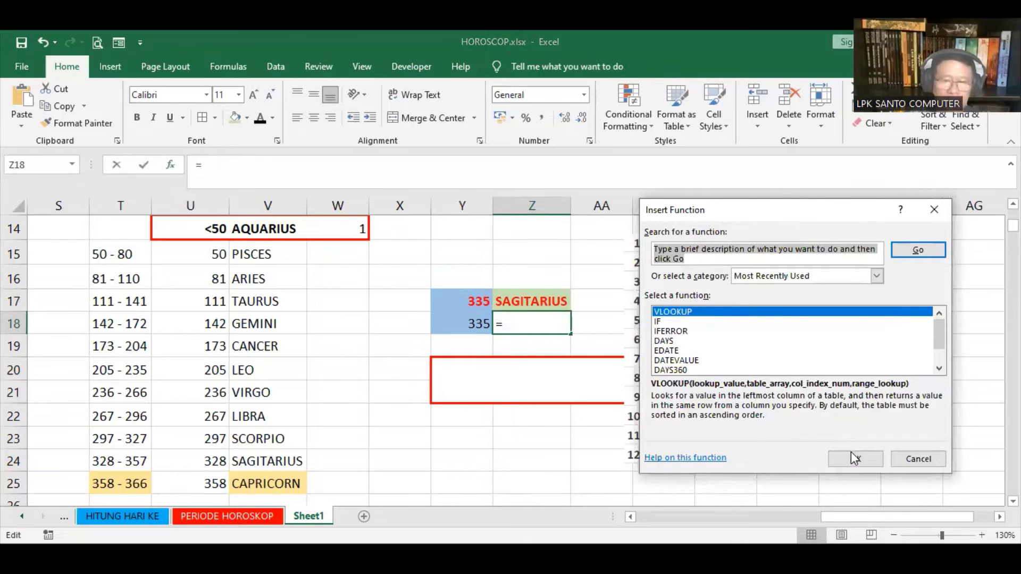
pyautogui.click(850, 458)
pyautogui.click(856, 459)
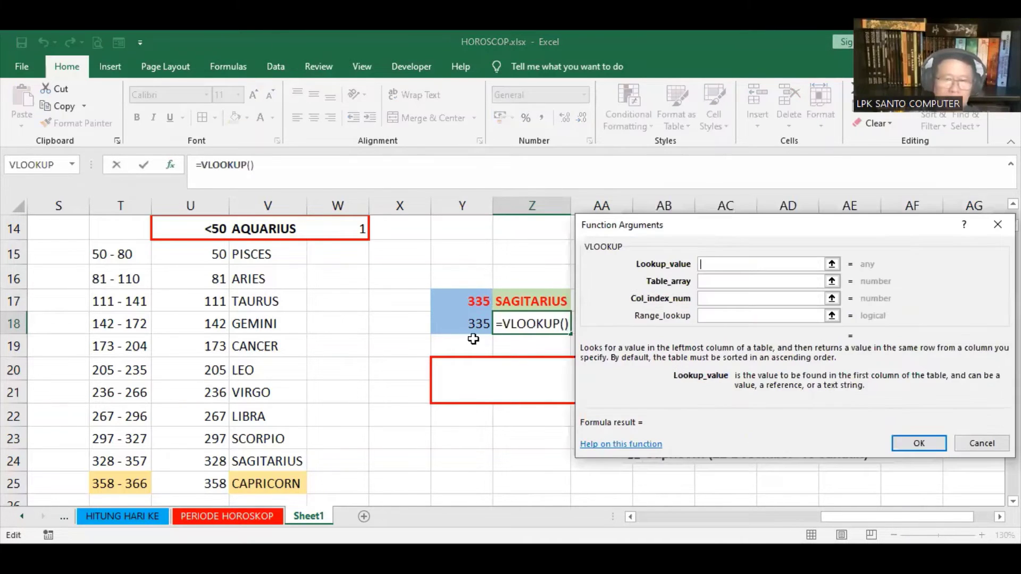
pyautogui.click(468, 323)
pyautogui.click(744, 282)
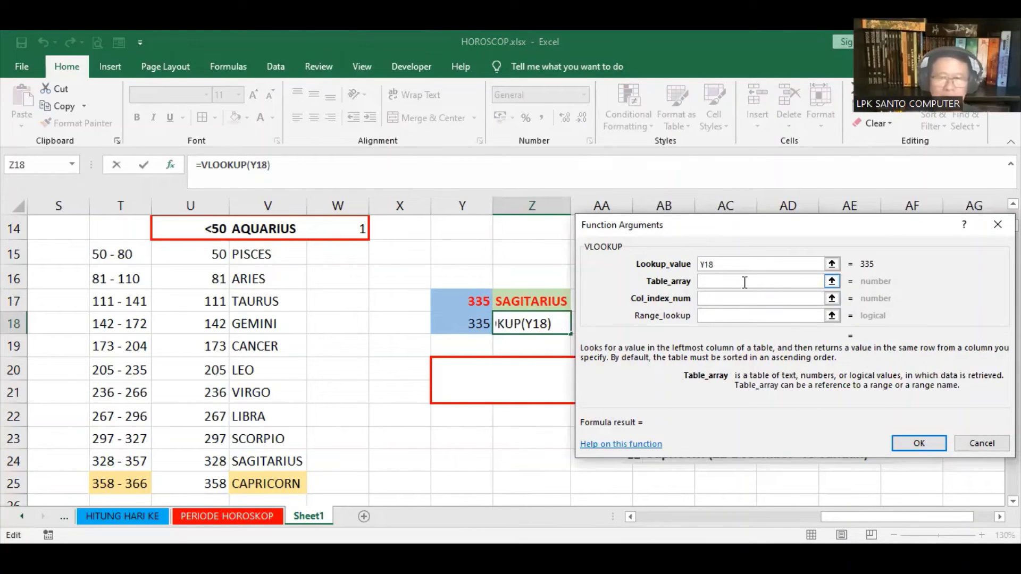
pyautogui.write('BINT')
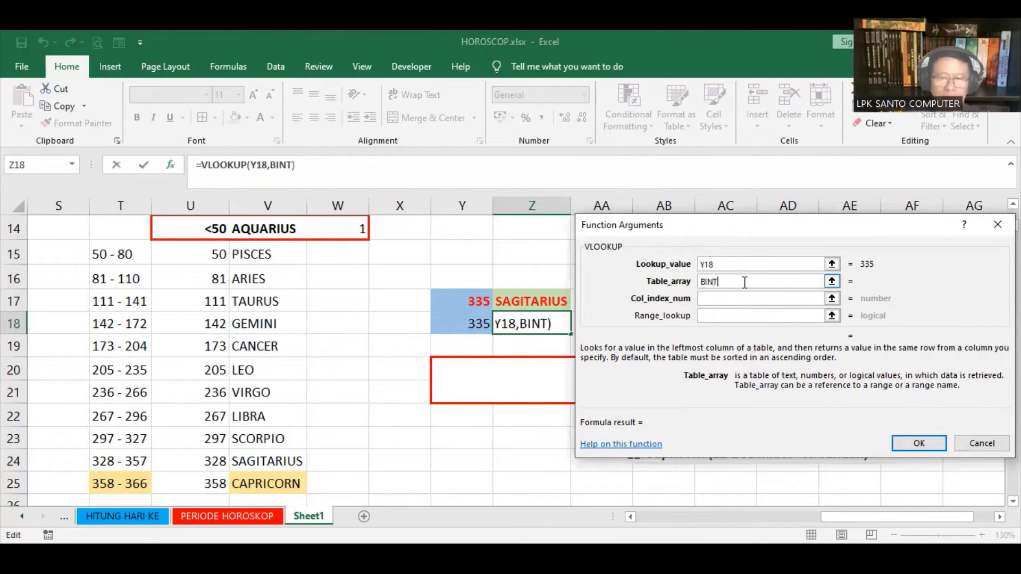
pyautogui.write('ANG')
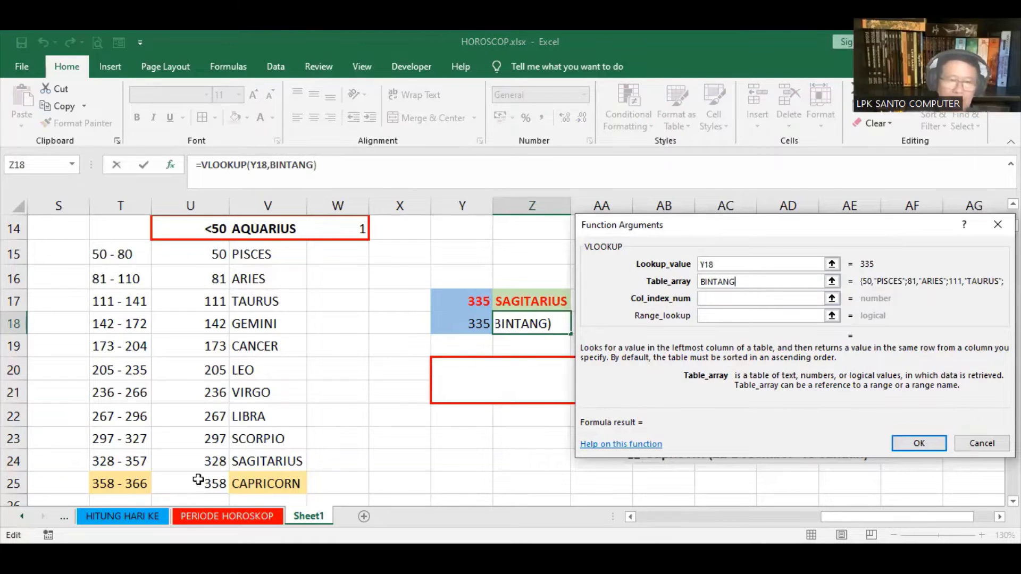
pyautogui.click(751, 301)
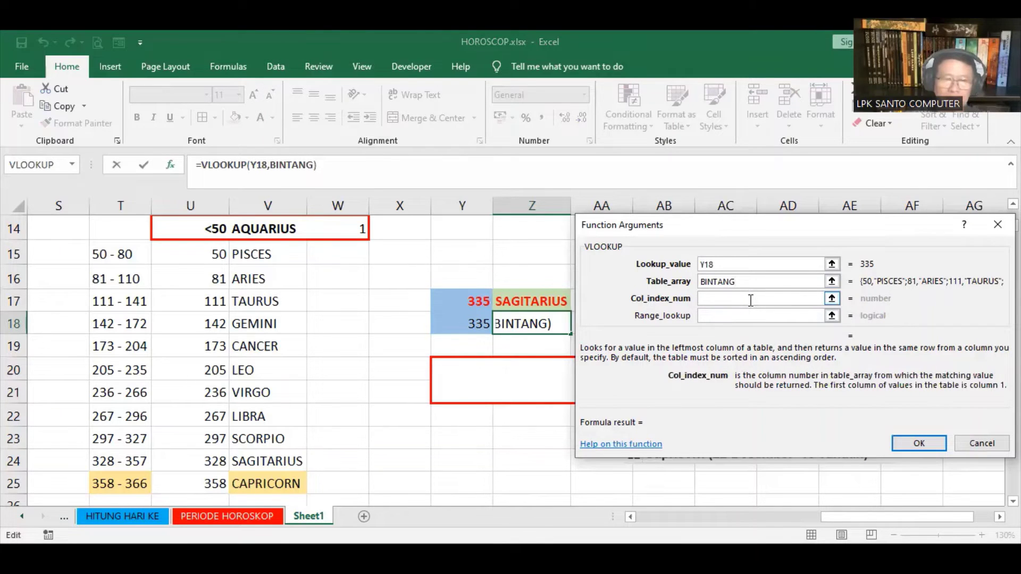
pyautogui.write('2')
pyautogui.click(748, 316)
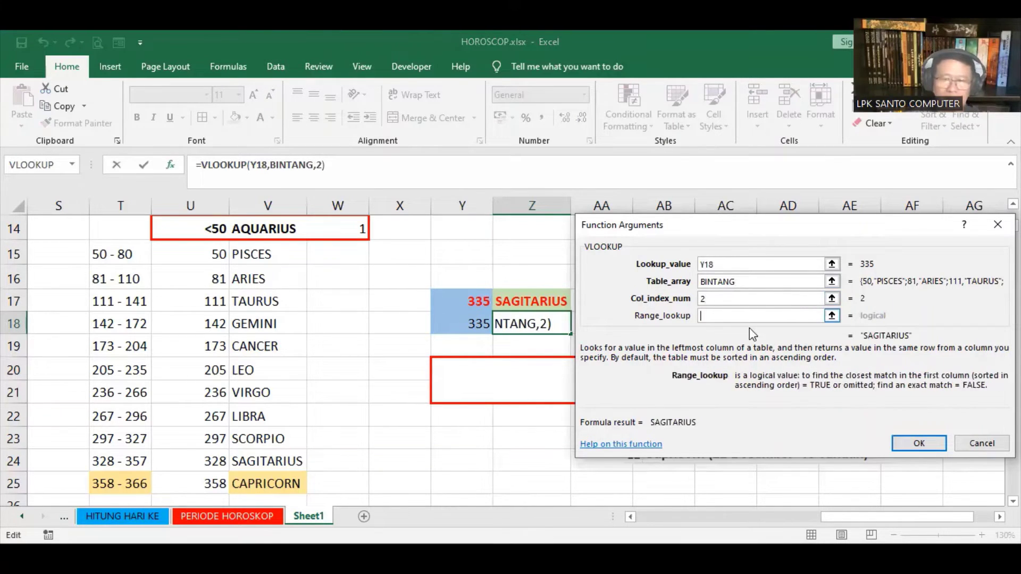
pyautogui.write('1')
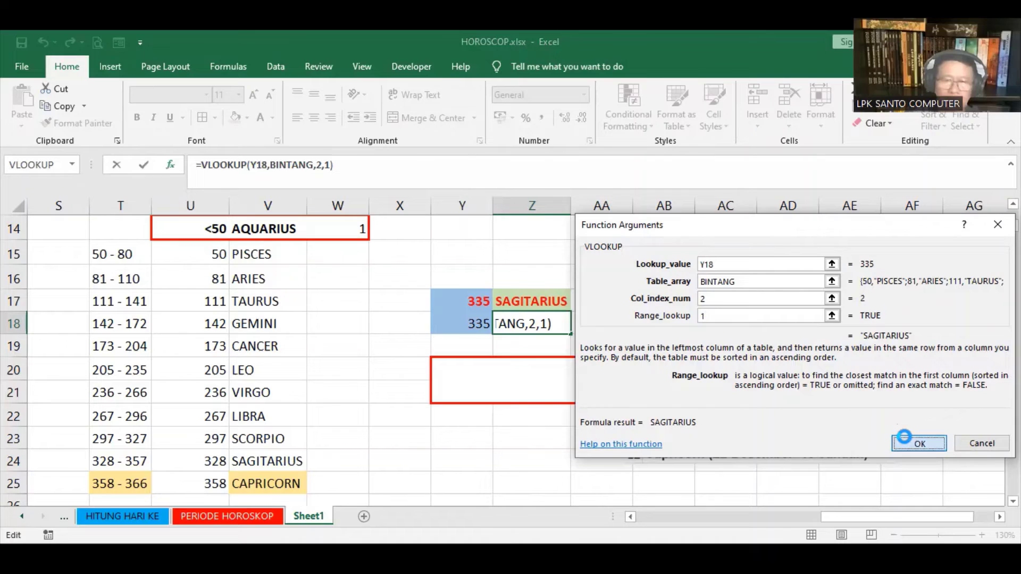
pyautogui.click(904, 443)
# Step: Test Y18 with days 55, 50 and 49, where 49 makes Z18 show #N/A
pyautogui.click(473, 326)
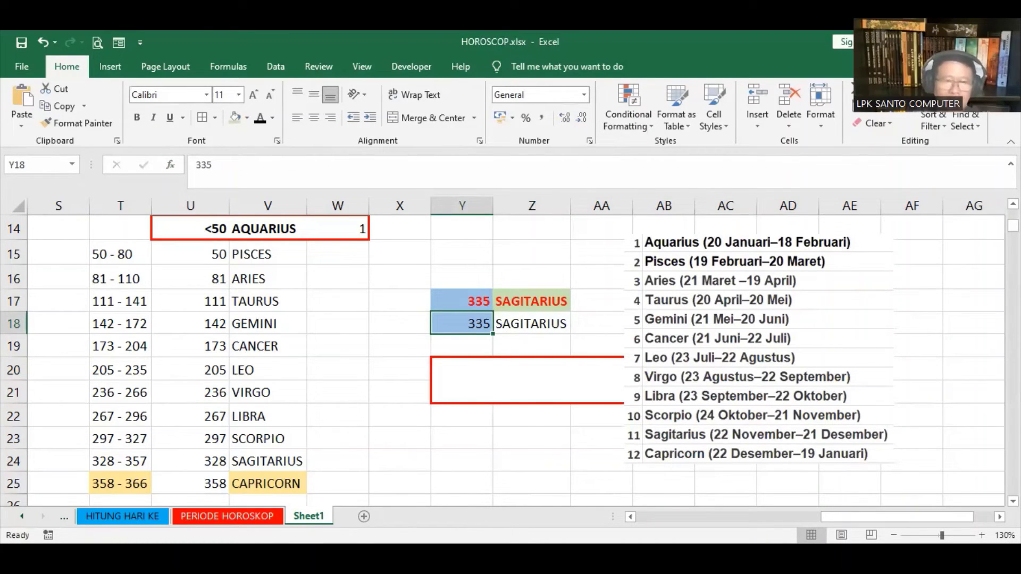
pyautogui.write('55')
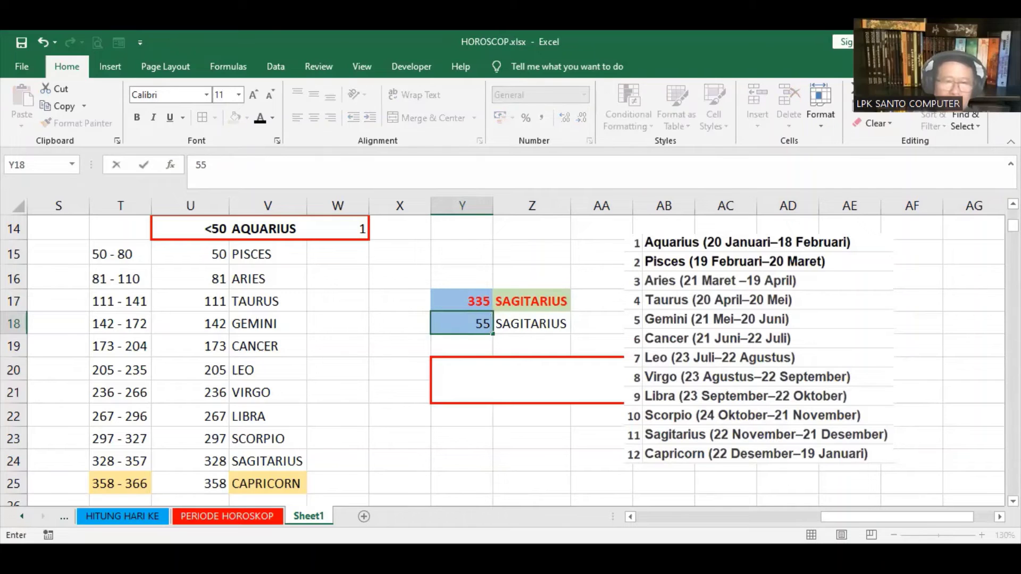
pyautogui.press('Return')
pyautogui.click(461, 324)
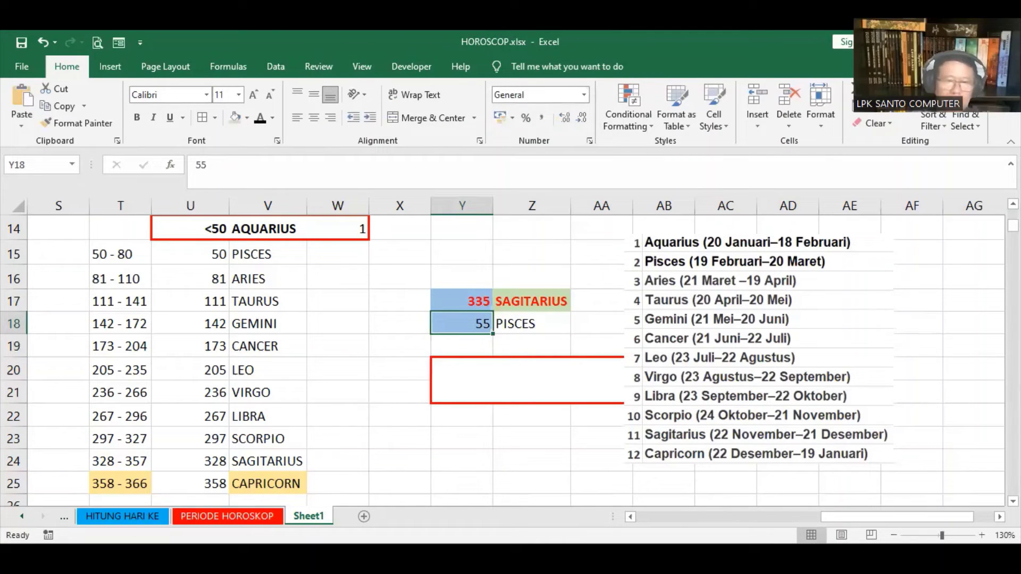
pyautogui.write('50')
pyautogui.press('Return')
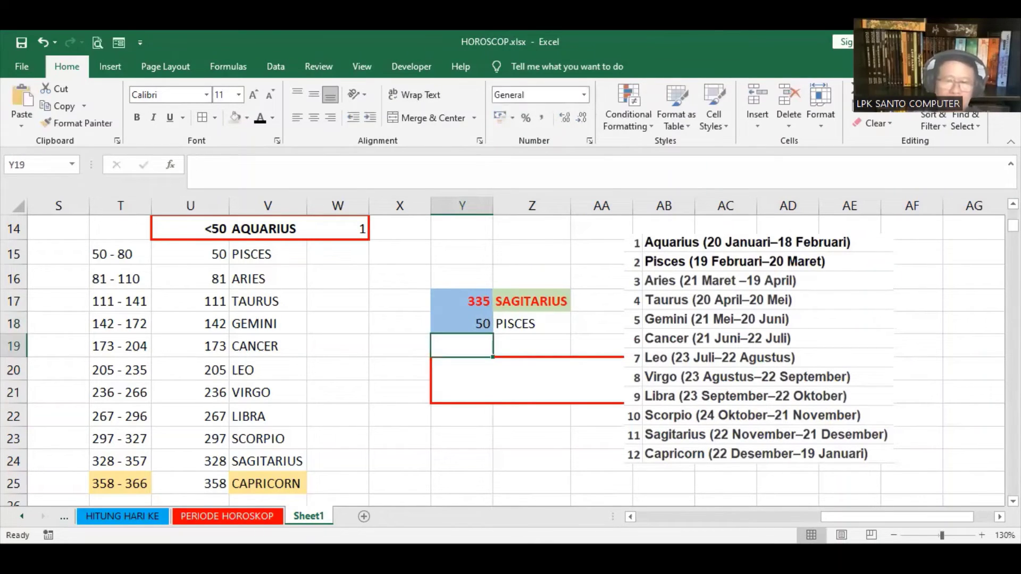
pyautogui.click(462, 323)
pyautogui.write('4')
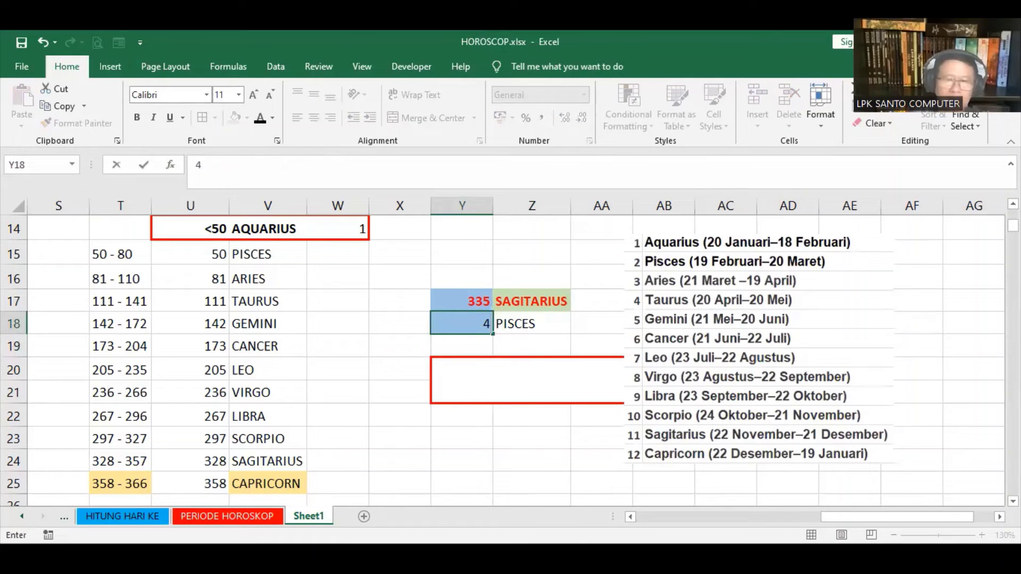
pyautogui.write('9')
pyautogui.press('Return')
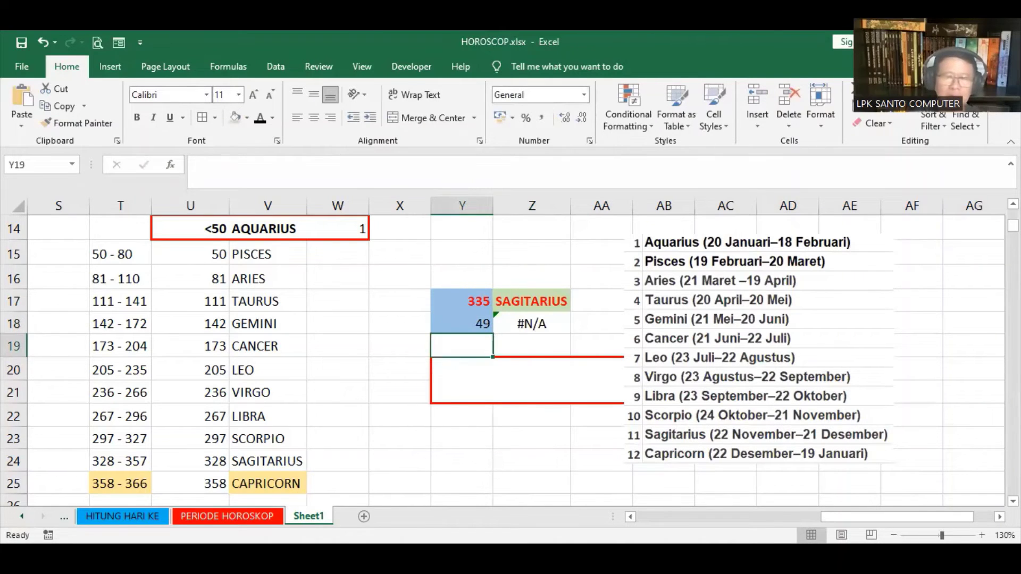
pyautogui.click(528, 324)
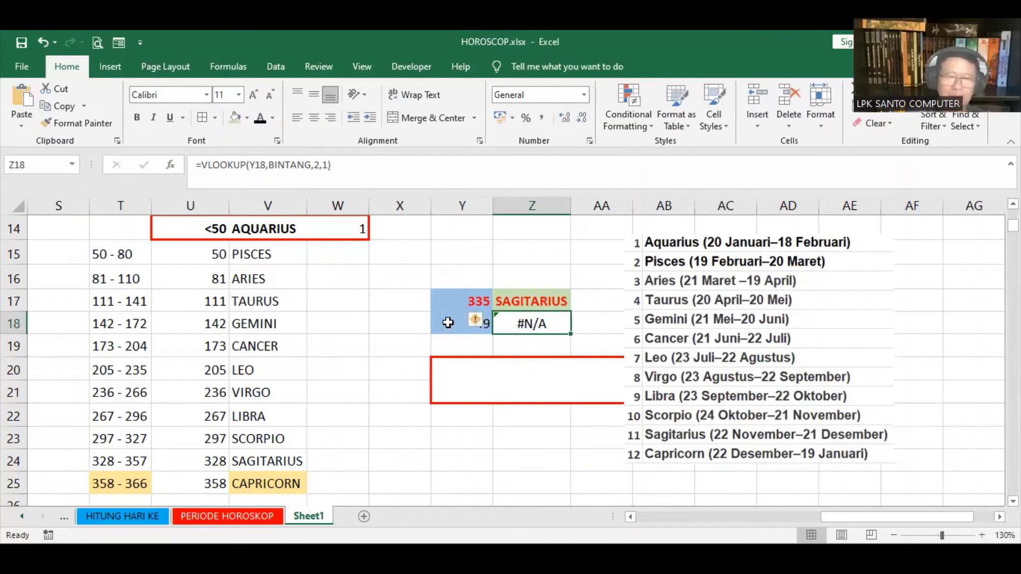
# Step: Put 335 back in Y18 and clear Z18's old lookup formula
pyautogui.press('Left')
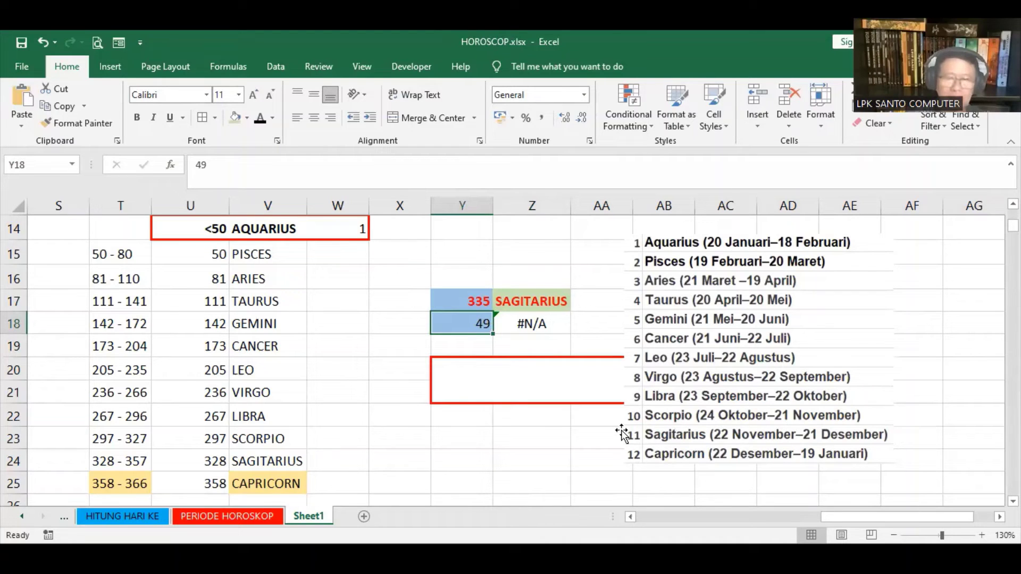
pyautogui.write('335')
pyautogui.press('Return')
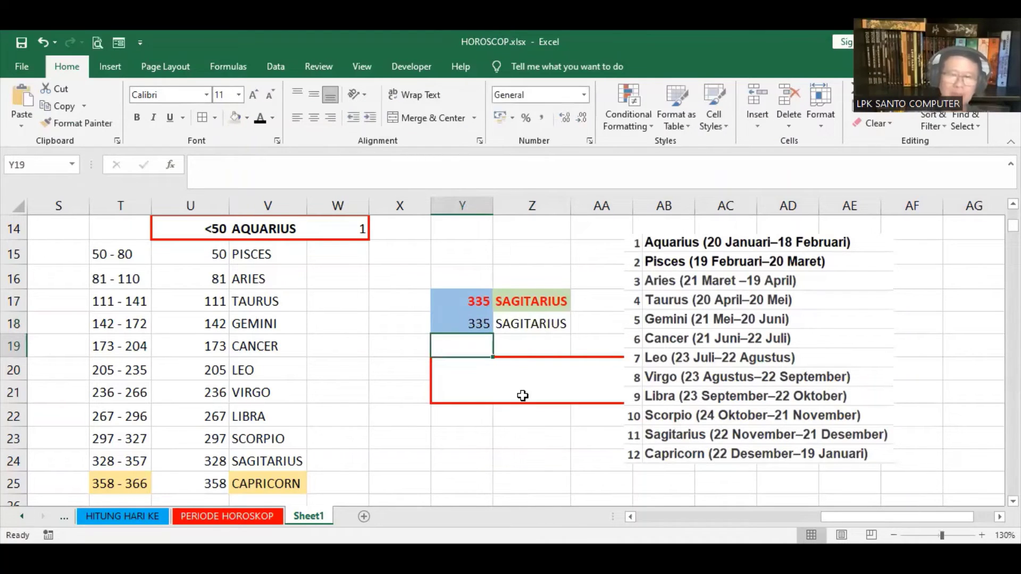
pyautogui.click(525, 324)
pyautogui.press('Delete')
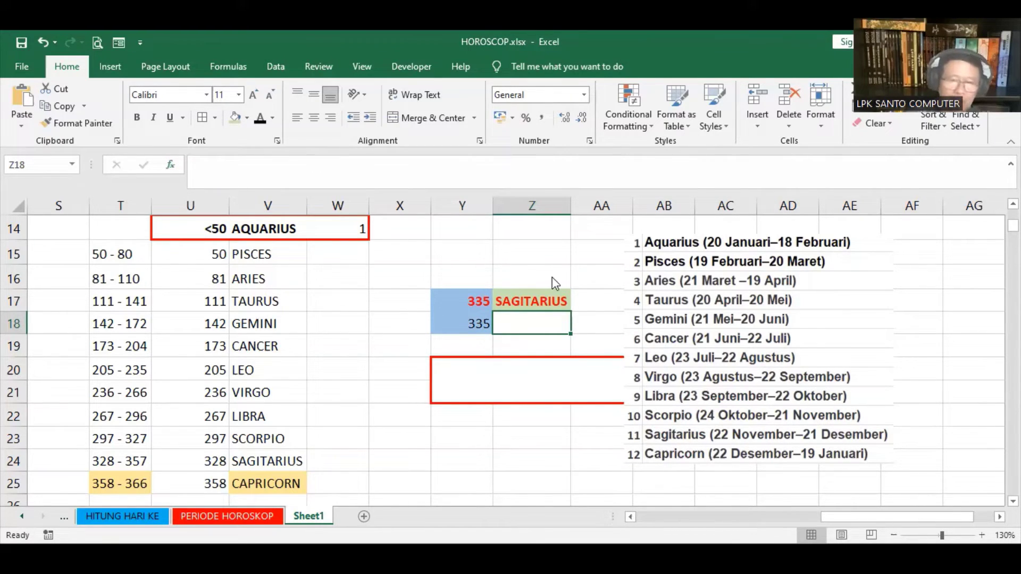
# Step: Start Z18's formula as IF(Y18<50,"AQUARIUS", …) through the Shift+F3 function dialog
pyautogui.hotkey('shift', 'F3')
pyautogui.press('Down')
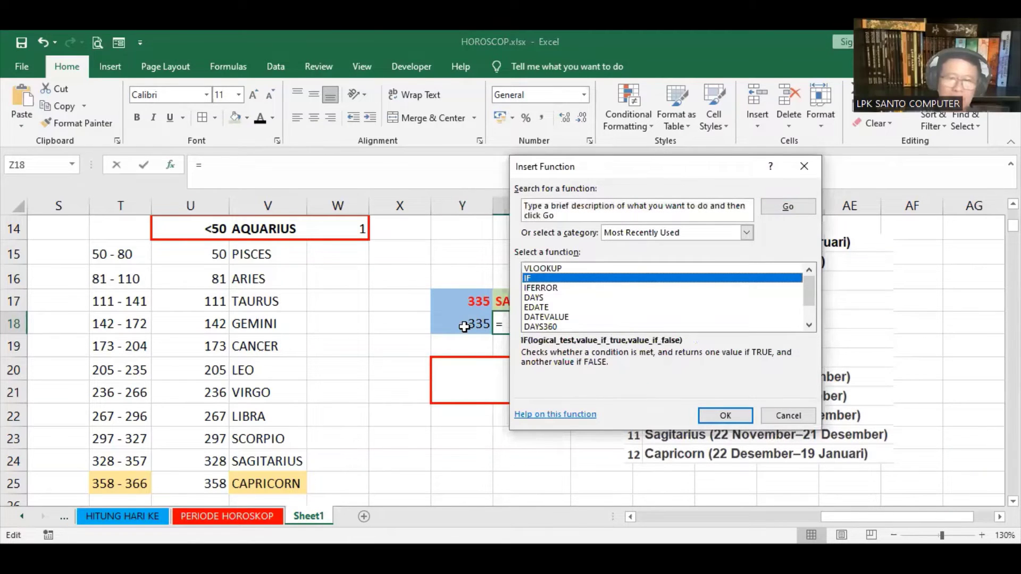
pyautogui.press('Return')
pyautogui.write('<')
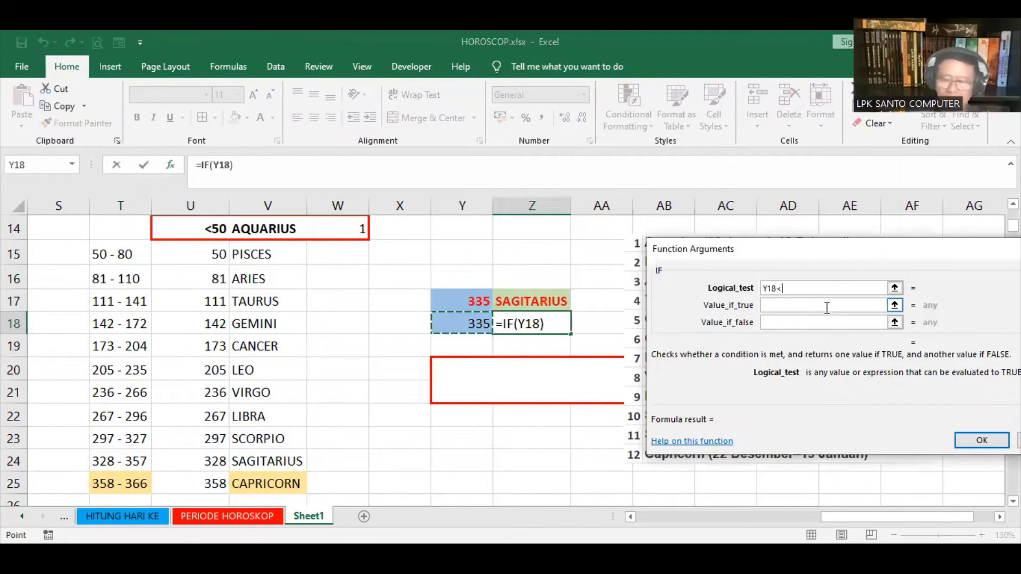
pyautogui.write('50')
pyautogui.click(828, 314)
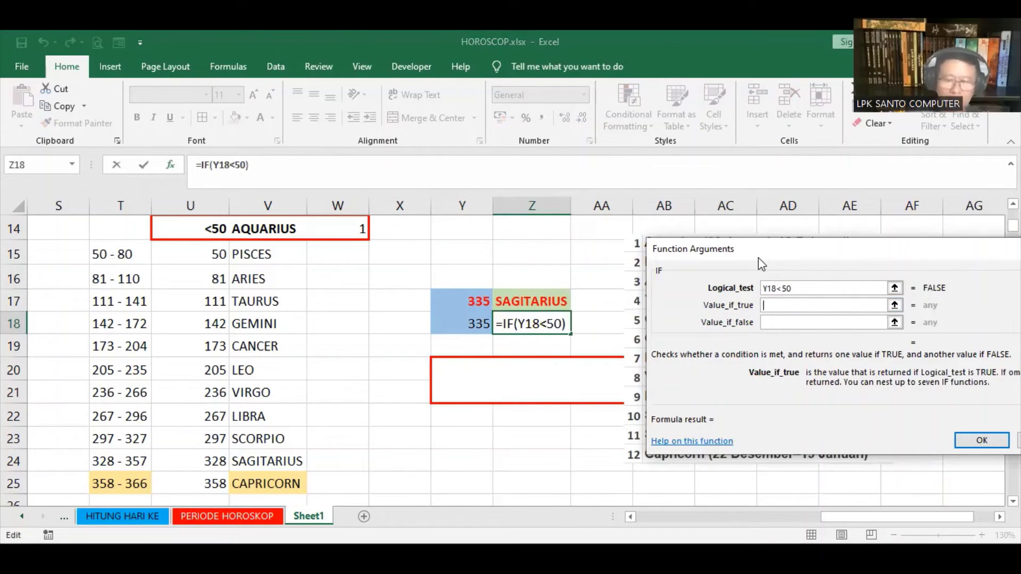
pyautogui.write('"')
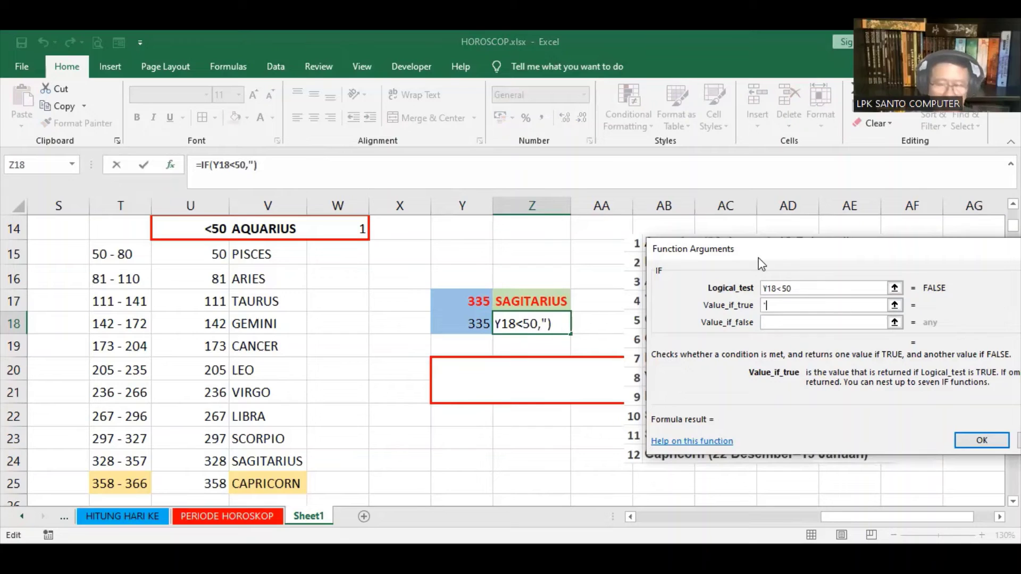
pyautogui.write('AQUA')
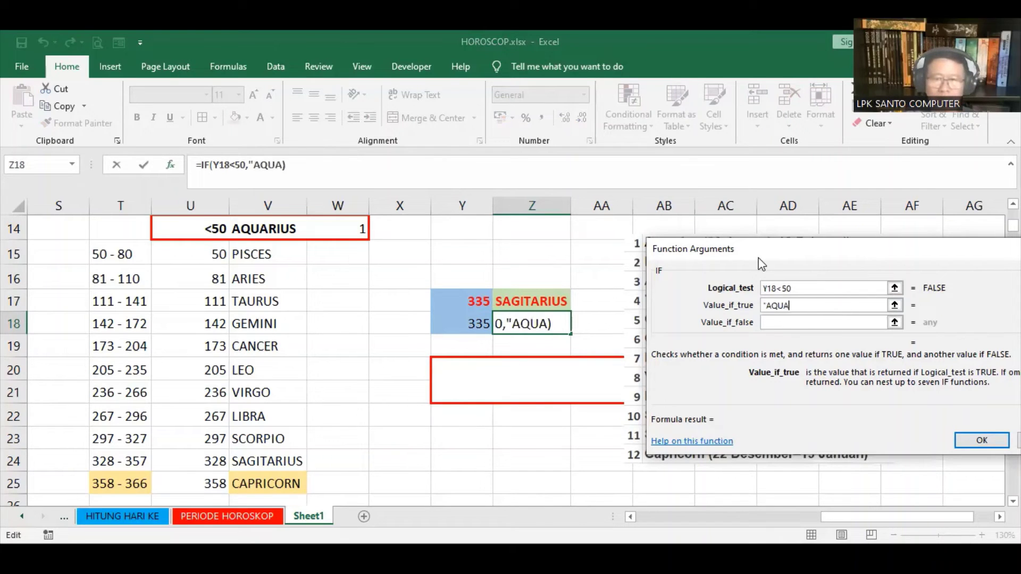
pyautogui.write('RIUS"')
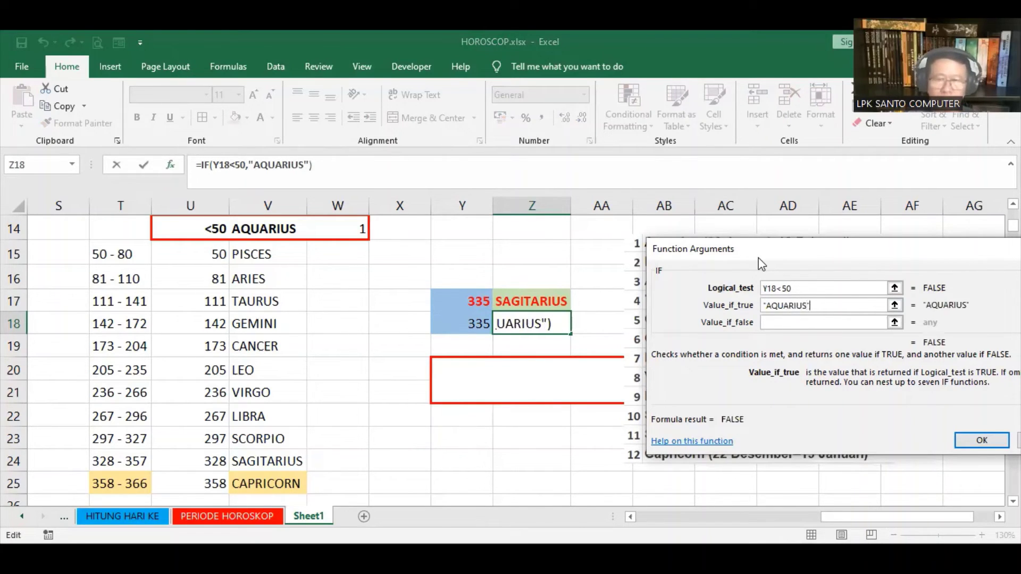
pyautogui.click(827, 324)
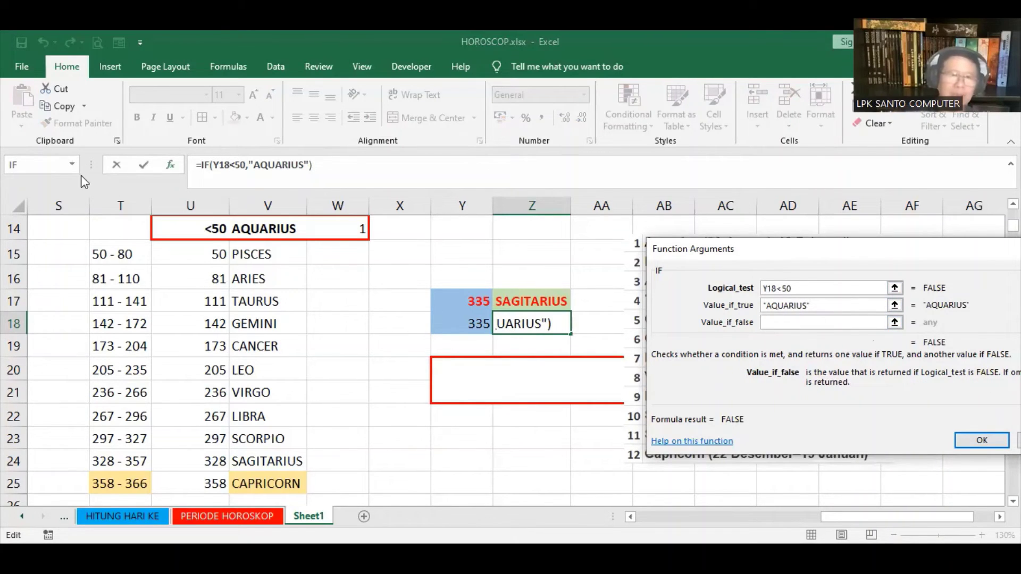
pyautogui.click(72, 164)
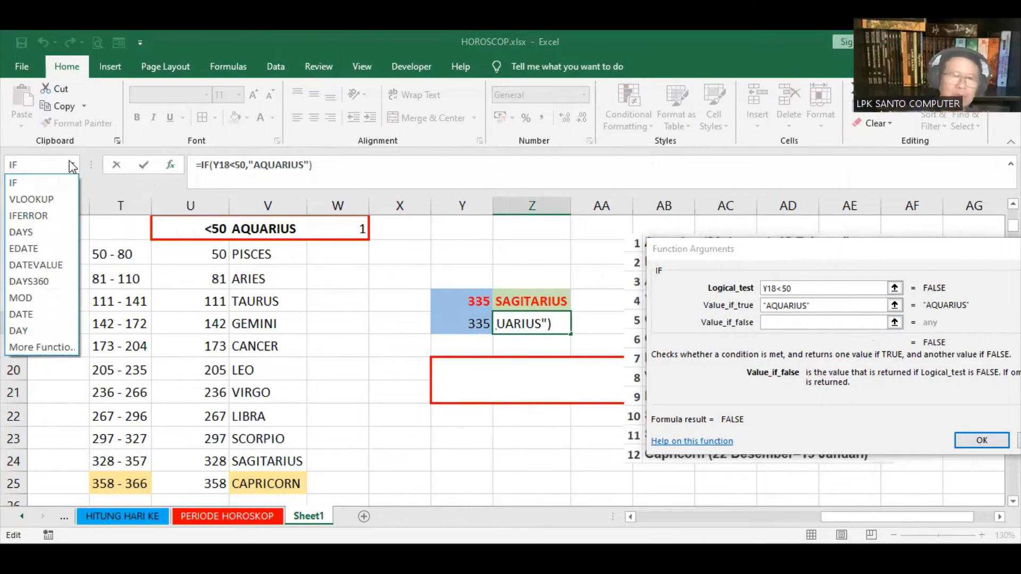
# Step: Nest VLOOKUP(Y18,BINTANG,2,1) as the IF's false result, completing Z18's formula
pyautogui.click(49, 202)
pyautogui.click(457, 325)
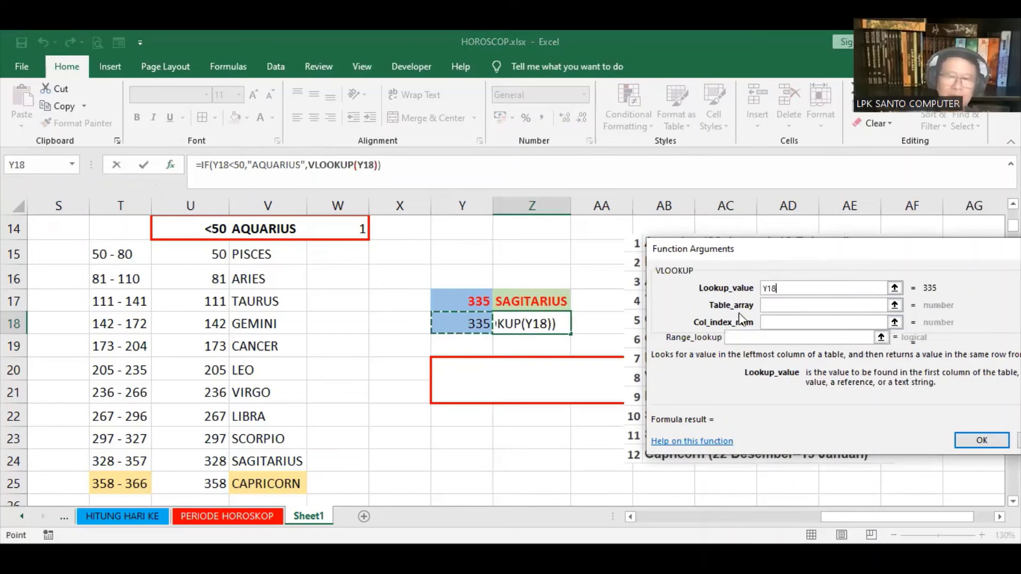
pyautogui.click(804, 307)
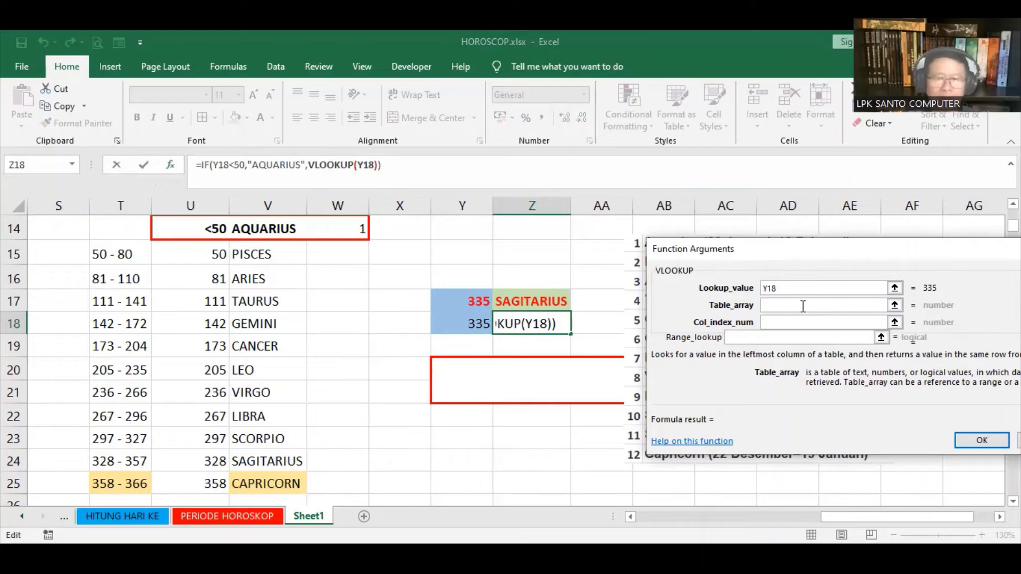
pyautogui.write('BINTANG')
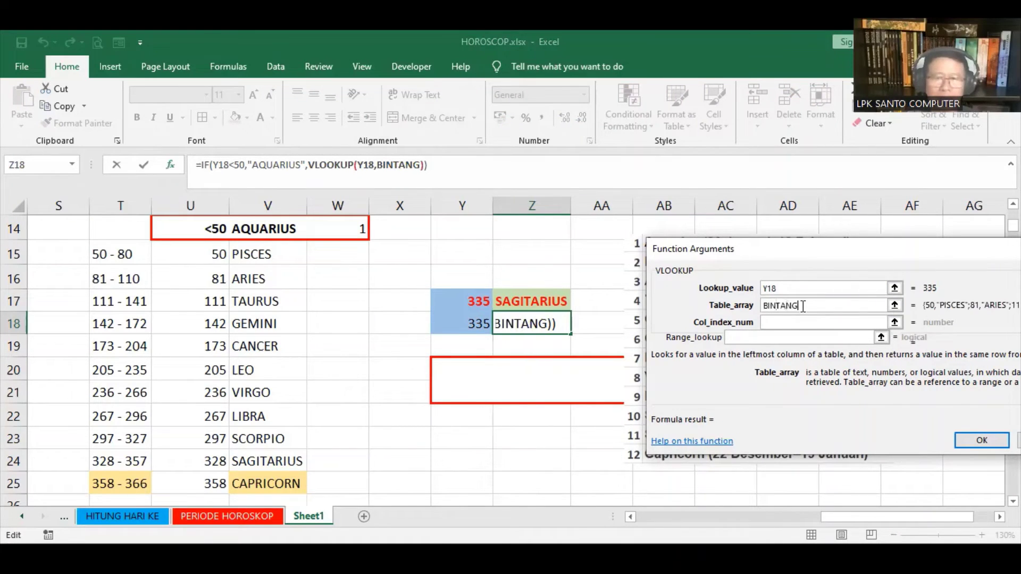
pyautogui.press('Tab')
pyautogui.write('2')
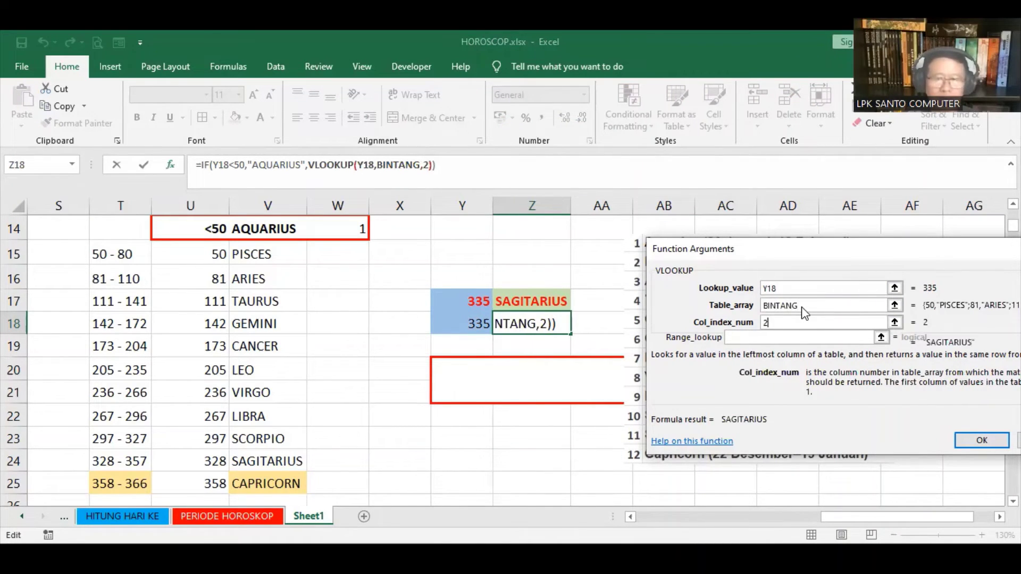
pyautogui.press('Tab')
pyautogui.write('1')
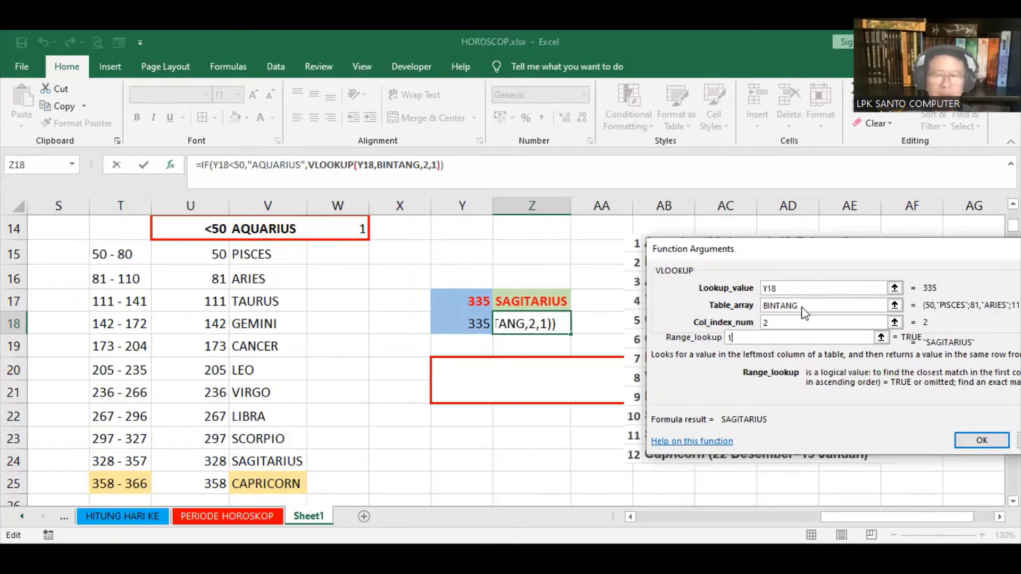
pyautogui.click(972, 440)
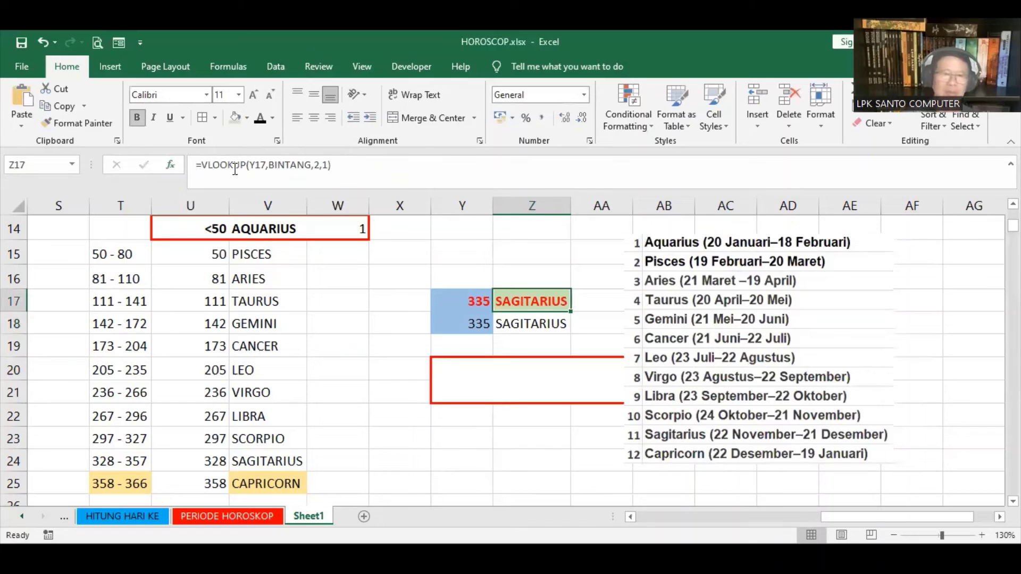
# Step: Give the zodiac result in Z18 a yellow fill and bold text
pyautogui.click(248, 119)
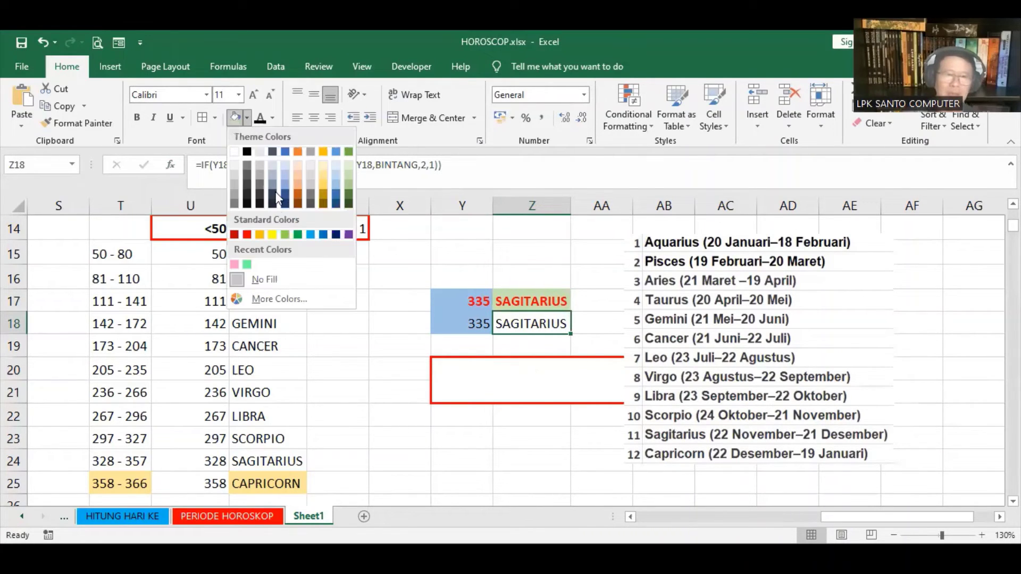
pyautogui.click(322, 178)
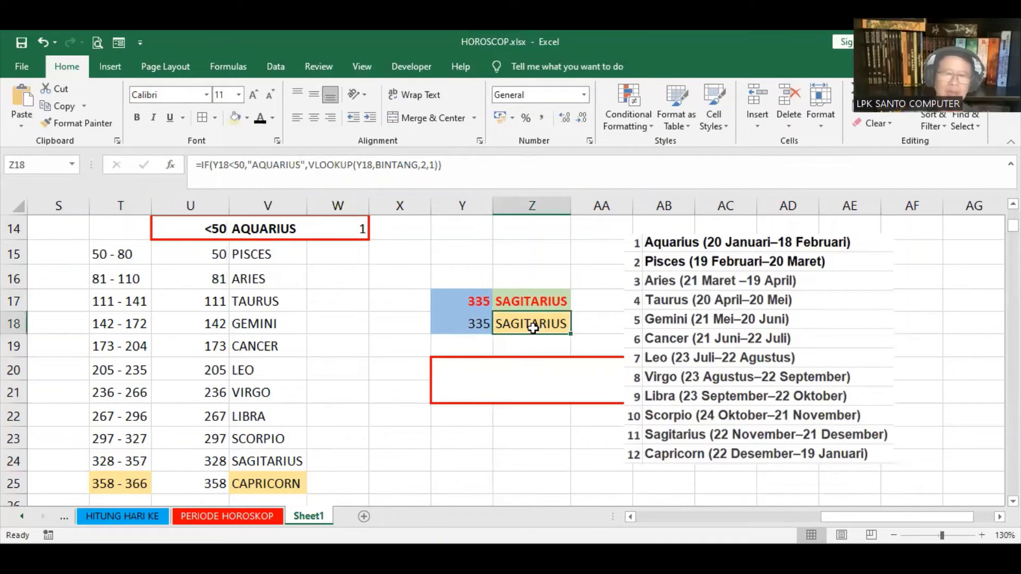
pyautogui.click(139, 121)
# Step: Select the day number cell Y17 to try a new day
pyautogui.click(475, 303)
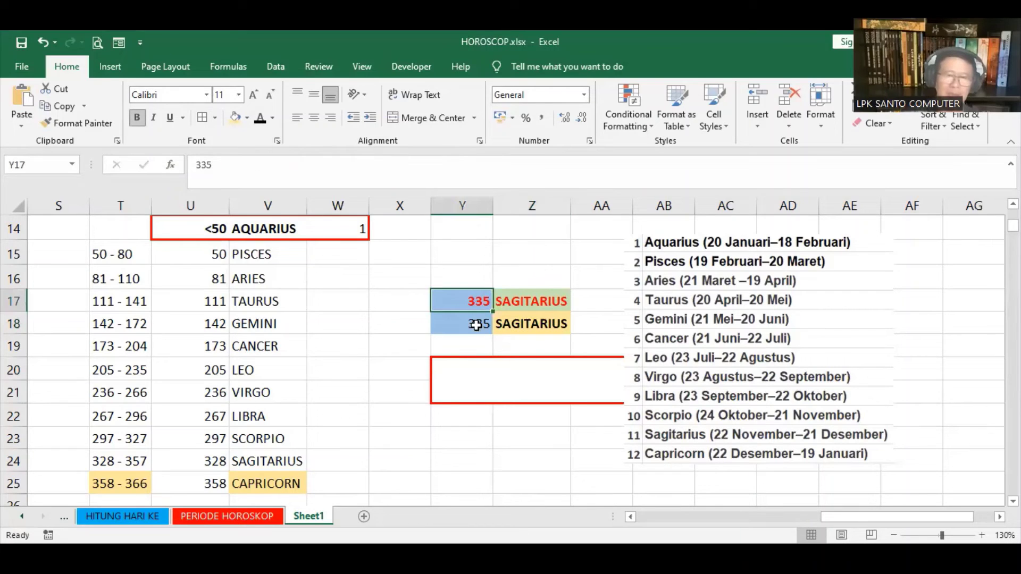
pyautogui.click(477, 323)
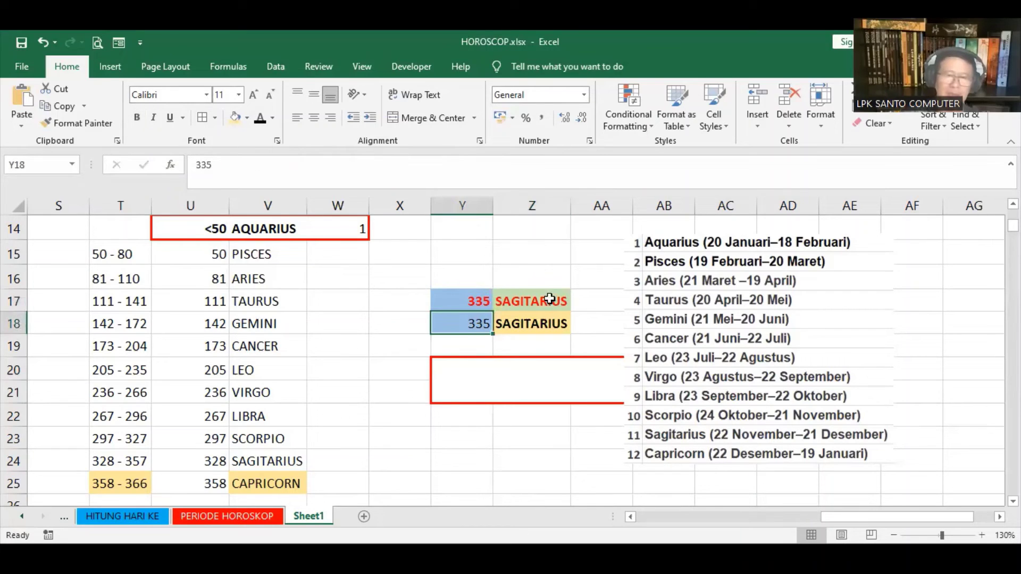
pyautogui.click(470, 301)
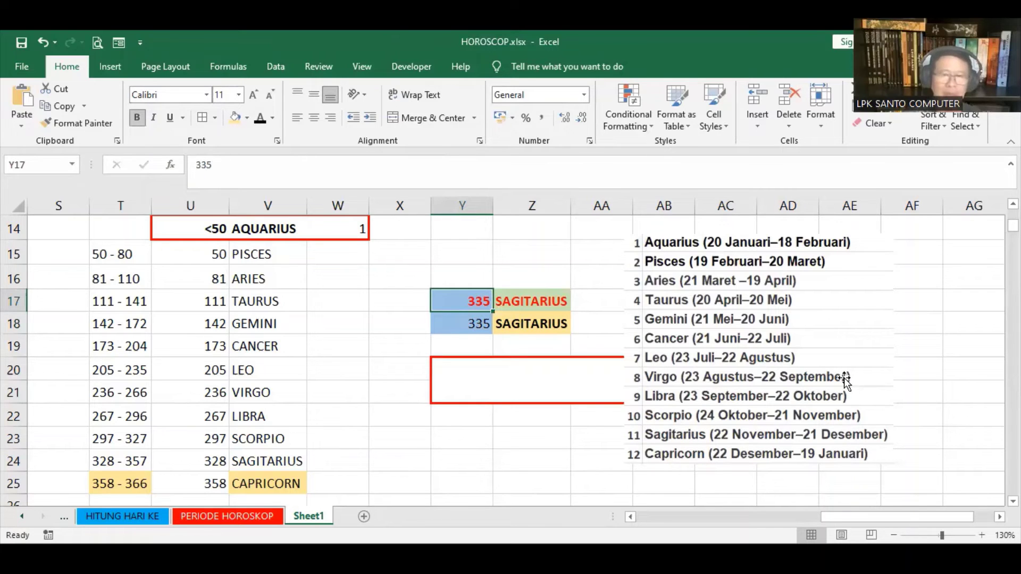
# Step: Enter day 35 in both Y17 and Y18, then select the zodiac list picture
pyautogui.write('35')
pyautogui.press('Return')
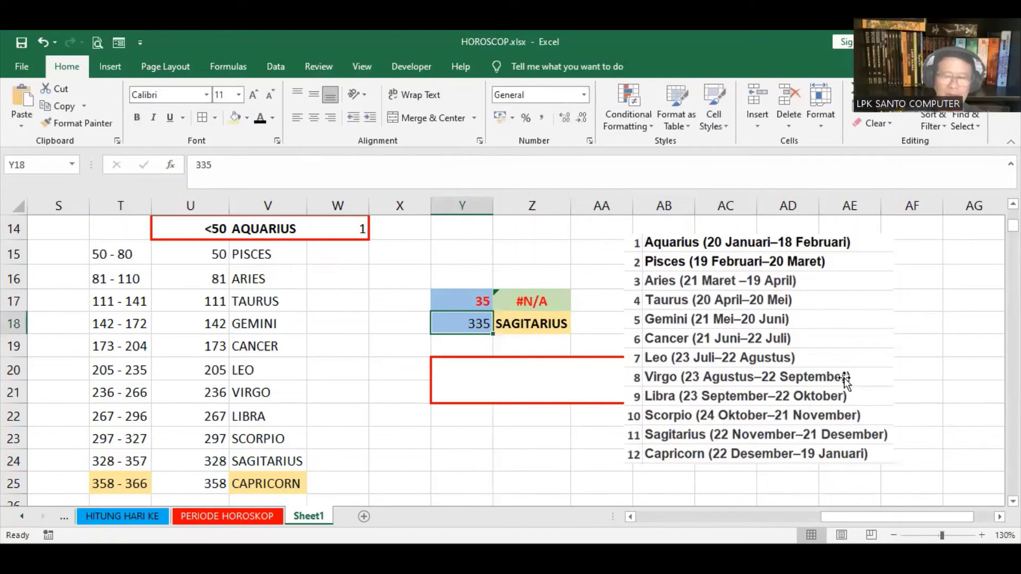
pyautogui.write('35')
pyautogui.press('Return')
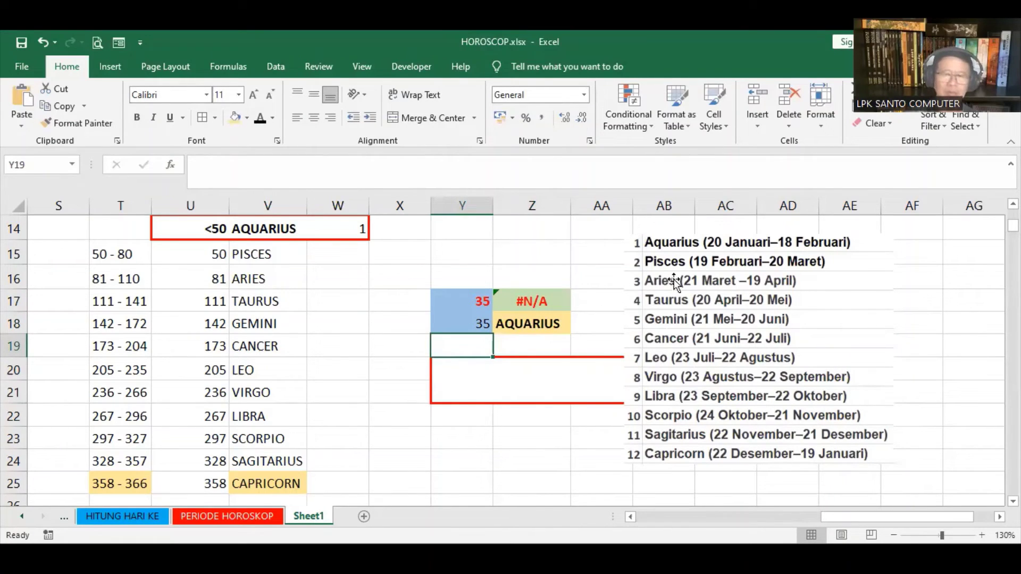
pyautogui.click(708, 322)
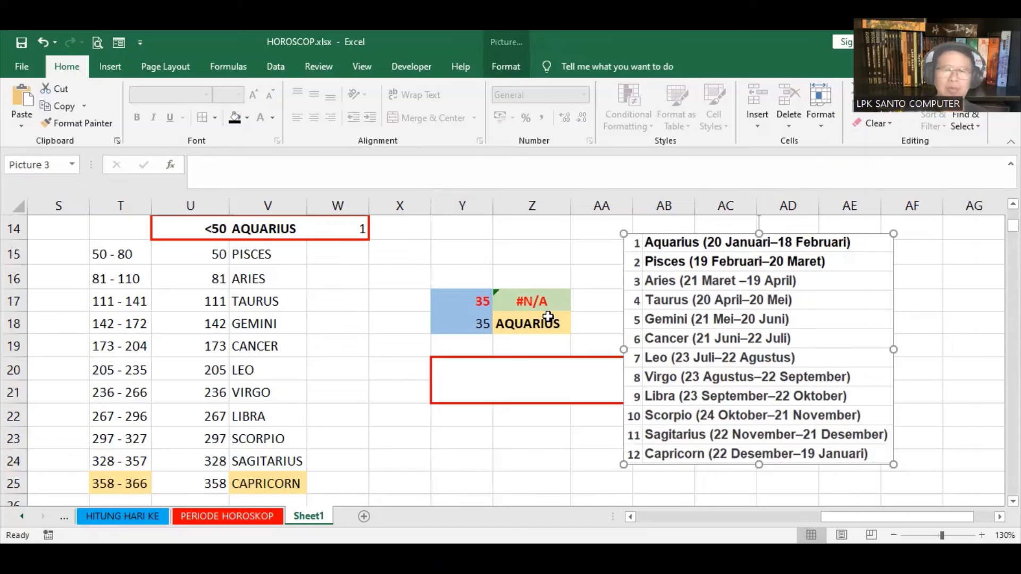
pyautogui.click(468, 299)
pyautogui.click(475, 322)
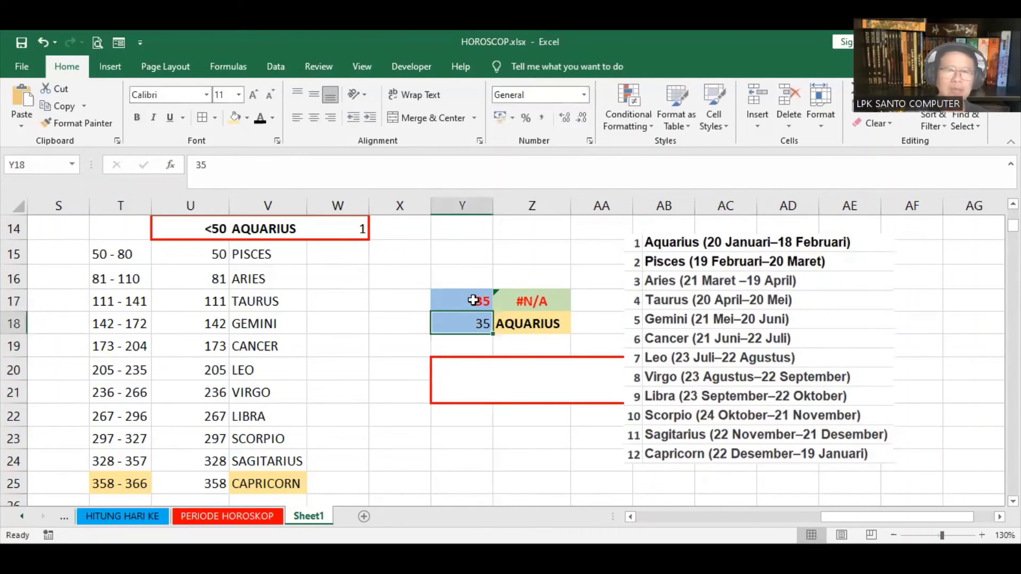
pyautogui.click(474, 300)
pyautogui.click(471, 319)
pyautogui.click(470, 299)
pyautogui.click(467, 319)
pyautogui.click(472, 295)
pyautogui.click(469, 320)
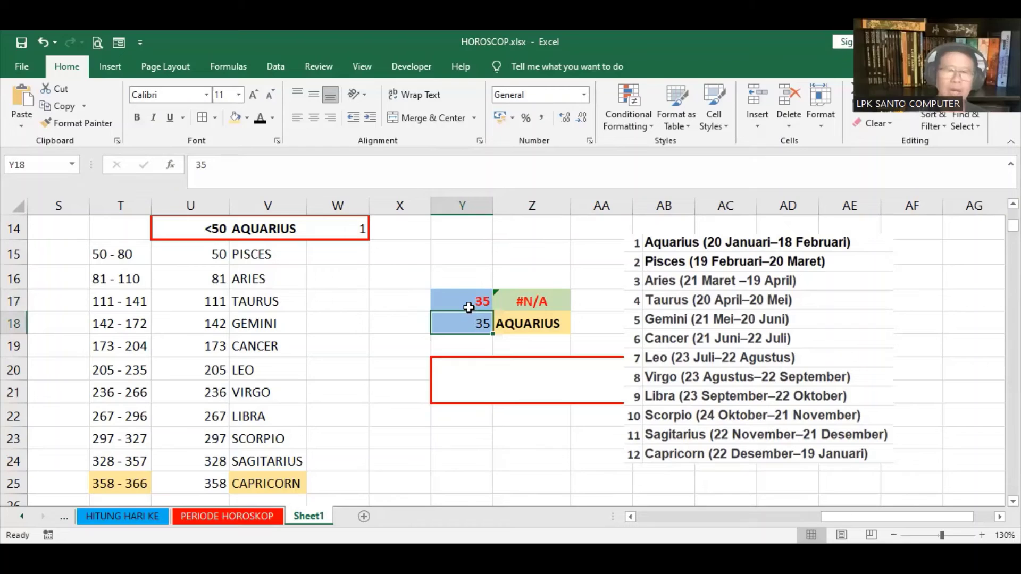